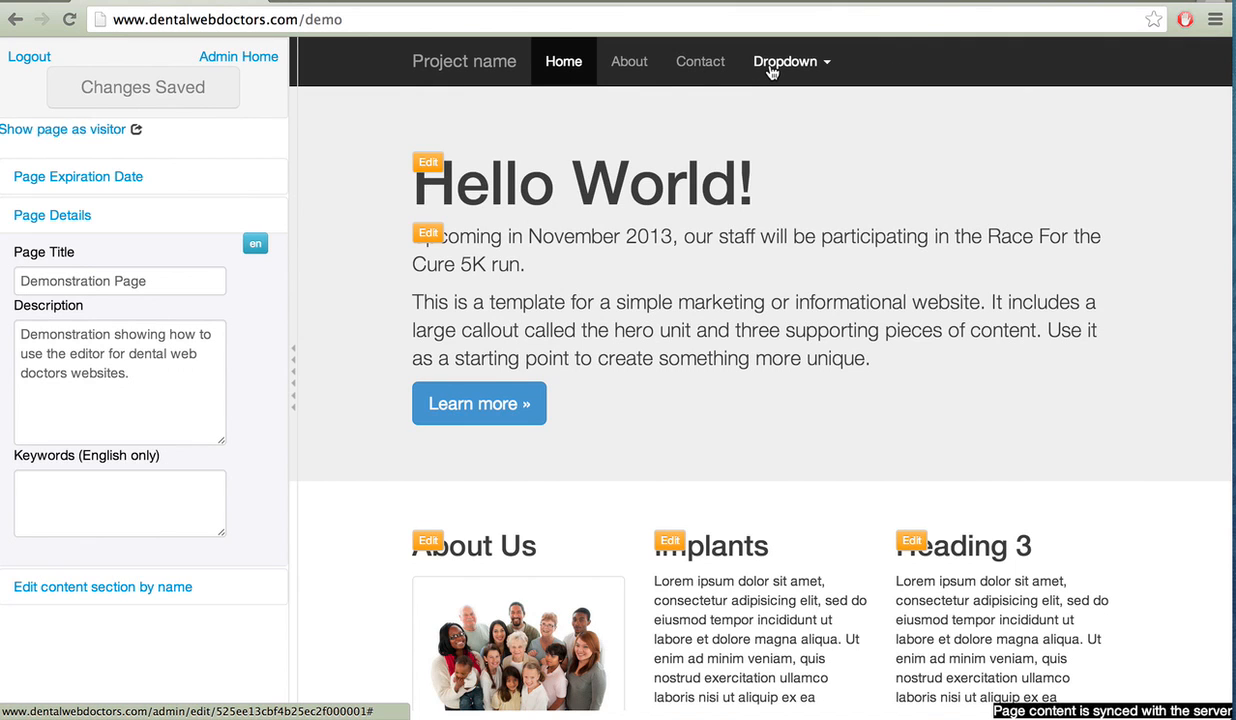
# Check the Dropdown menu on the demonstration page, and return to the admin page list to view the page's expiration status.
pyautogui.click(771, 70)
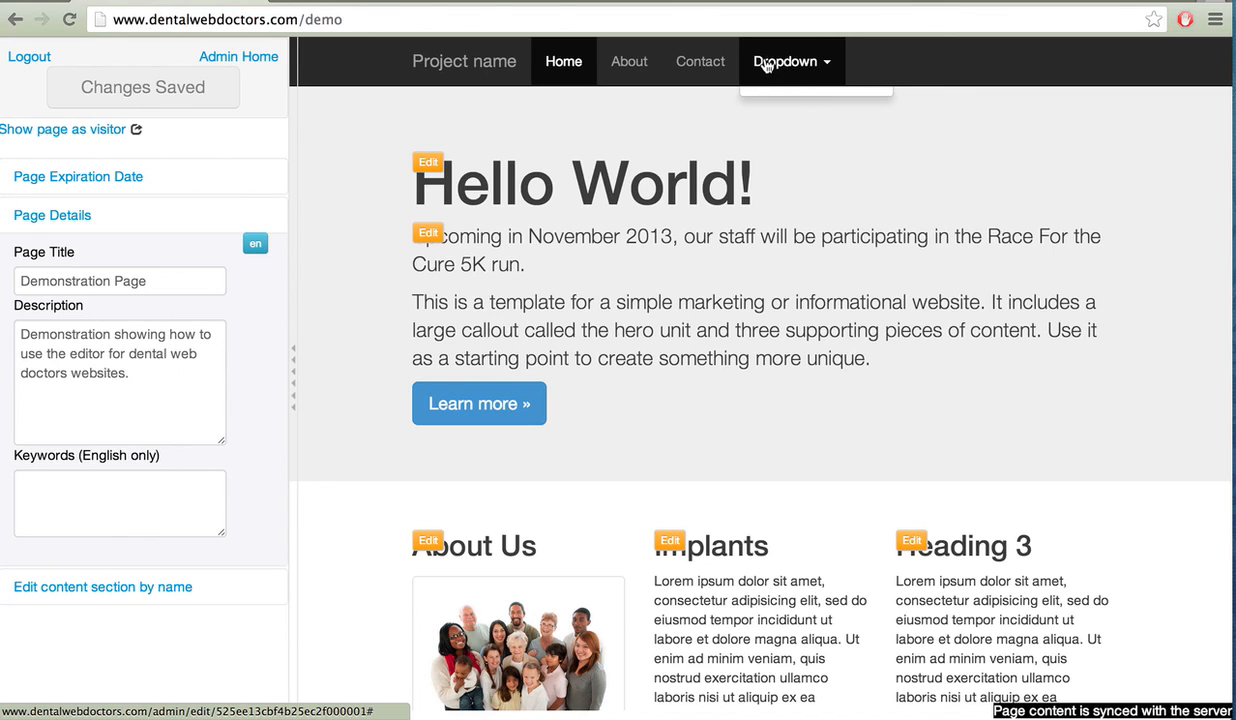
pyautogui.click(782, 127)
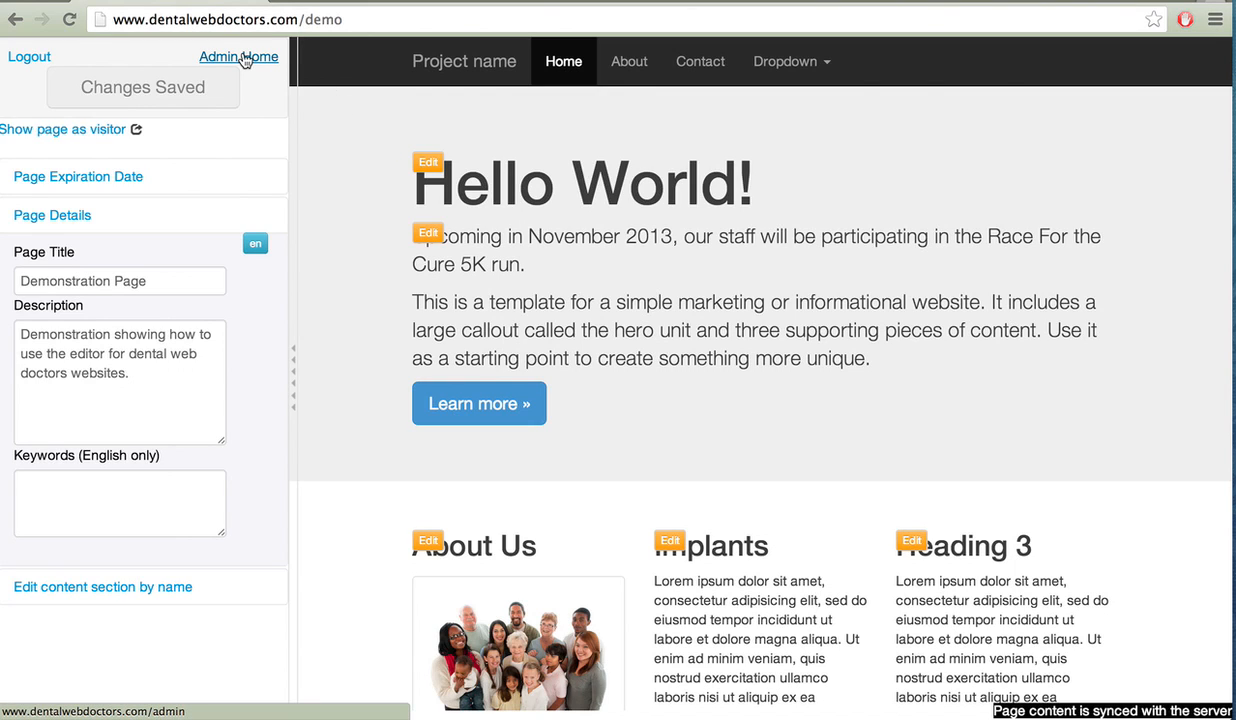
pyautogui.click(243, 58)
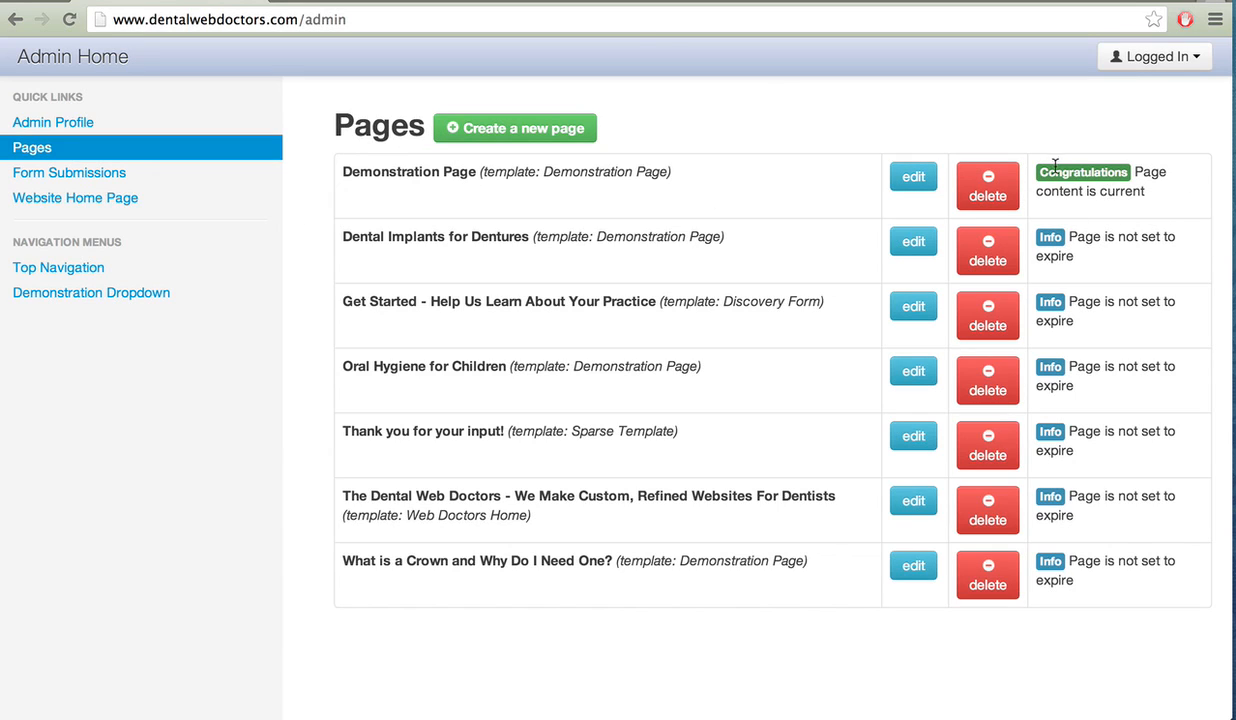
pyautogui.moveTo(1036, 166); pyautogui.dragTo(1158, 191)
pyautogui.click(1158, 191)
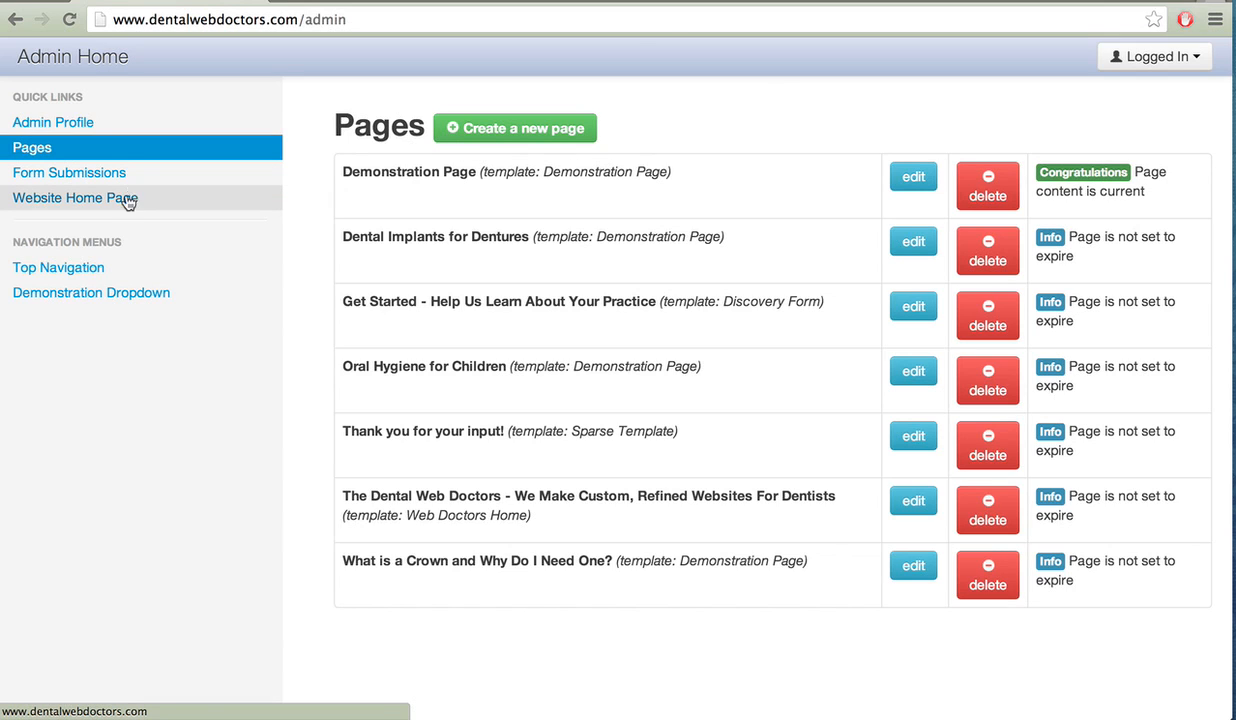
# Open the Demonstration Dropdown navigation menu for editing and add the page "Dental Implants for Dentures" to it.
pyautogui.click(86, 300)
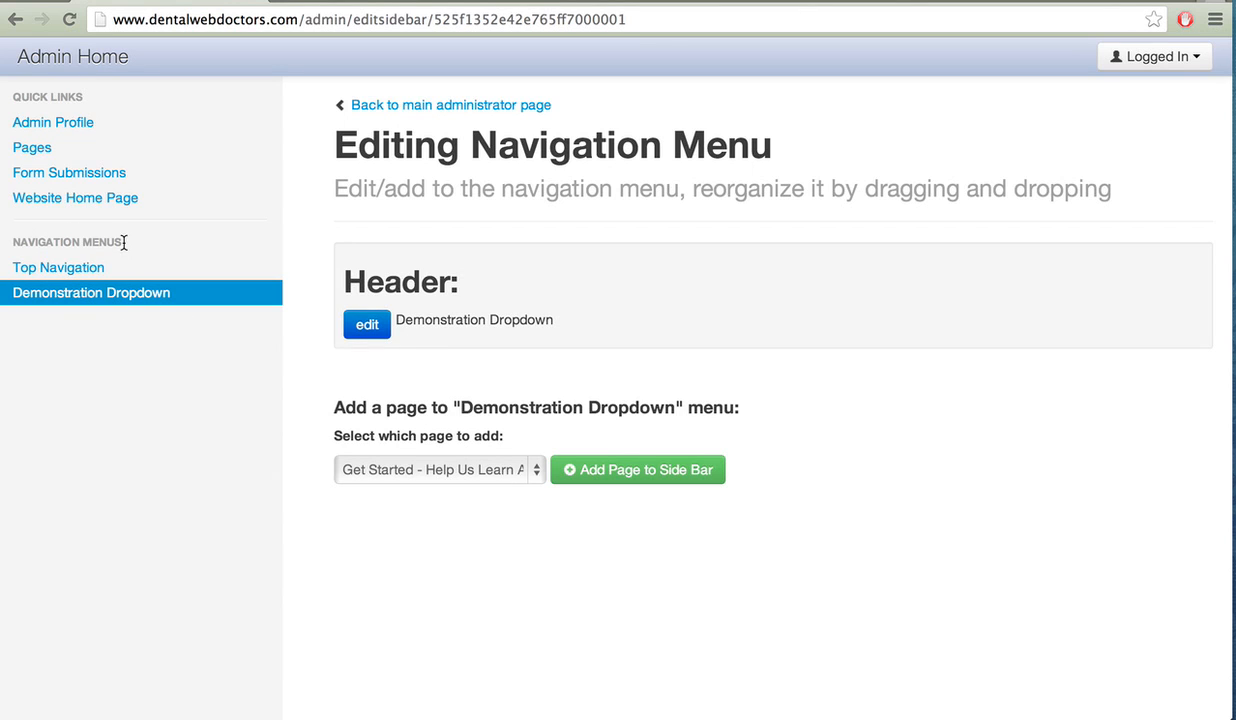
pyautogui.click(481, 472)
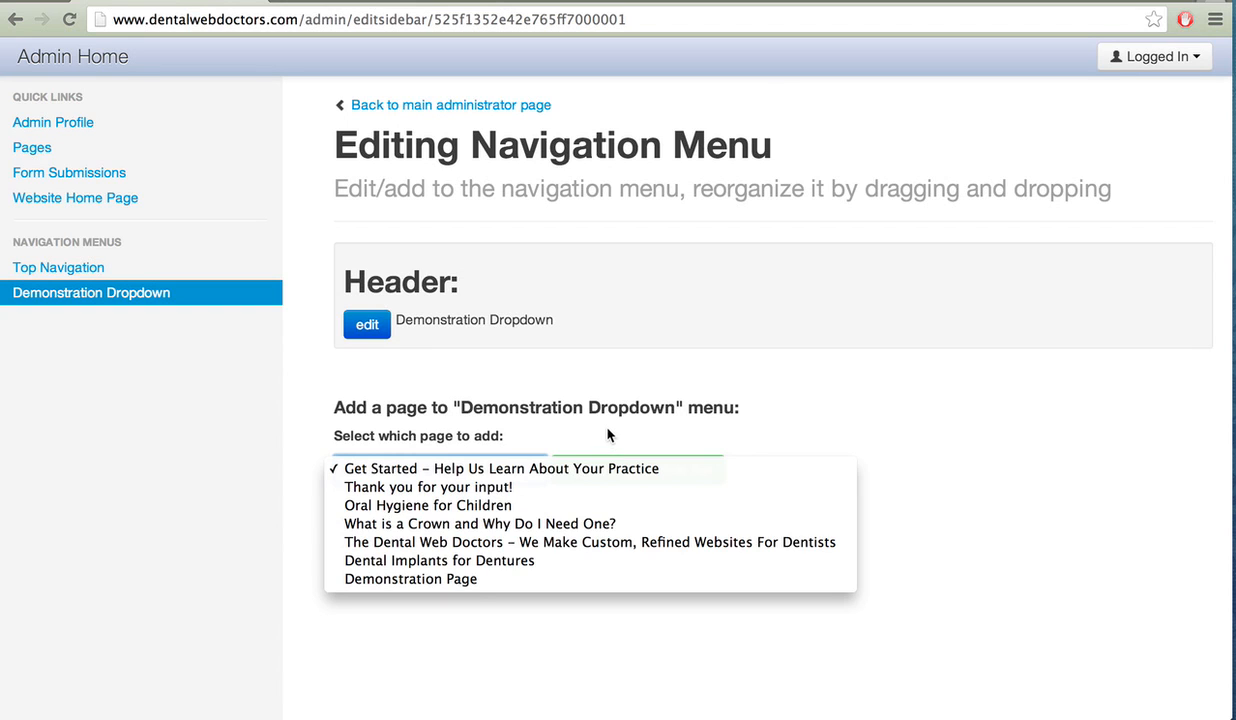
pyautogui.click(500, 466)
pyautogui.click(510, 471)
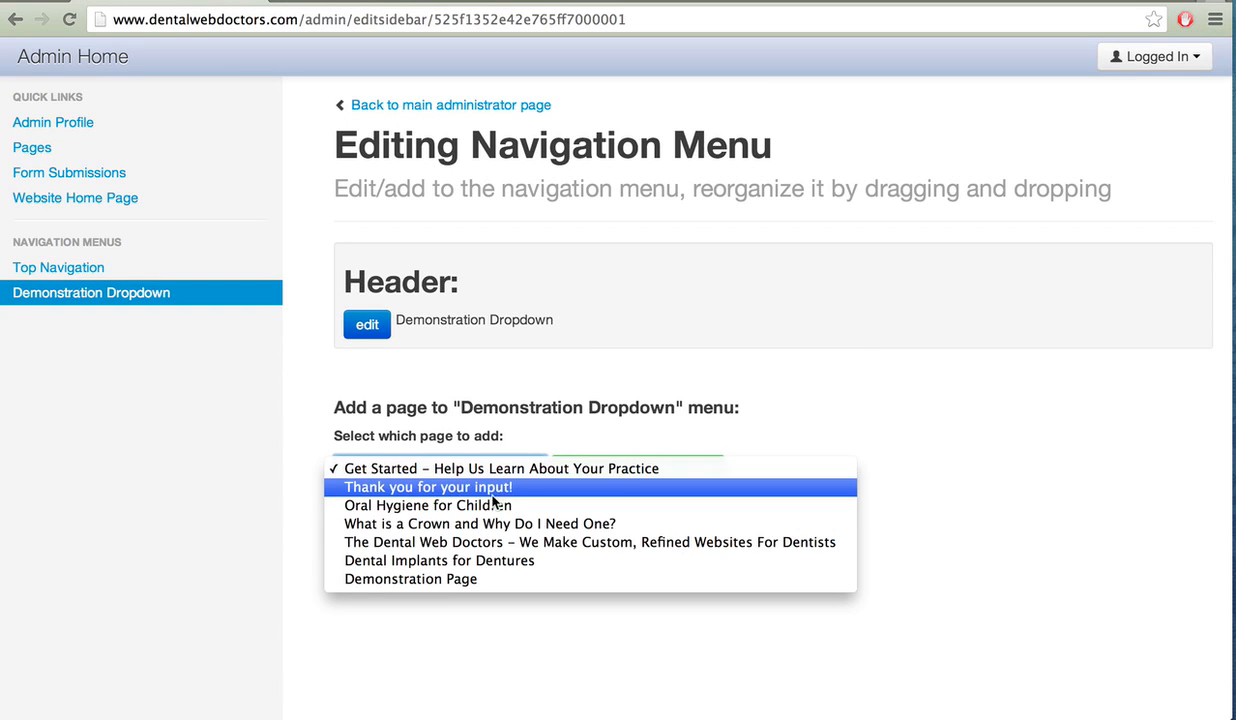
pyautogui.click(461, 562)
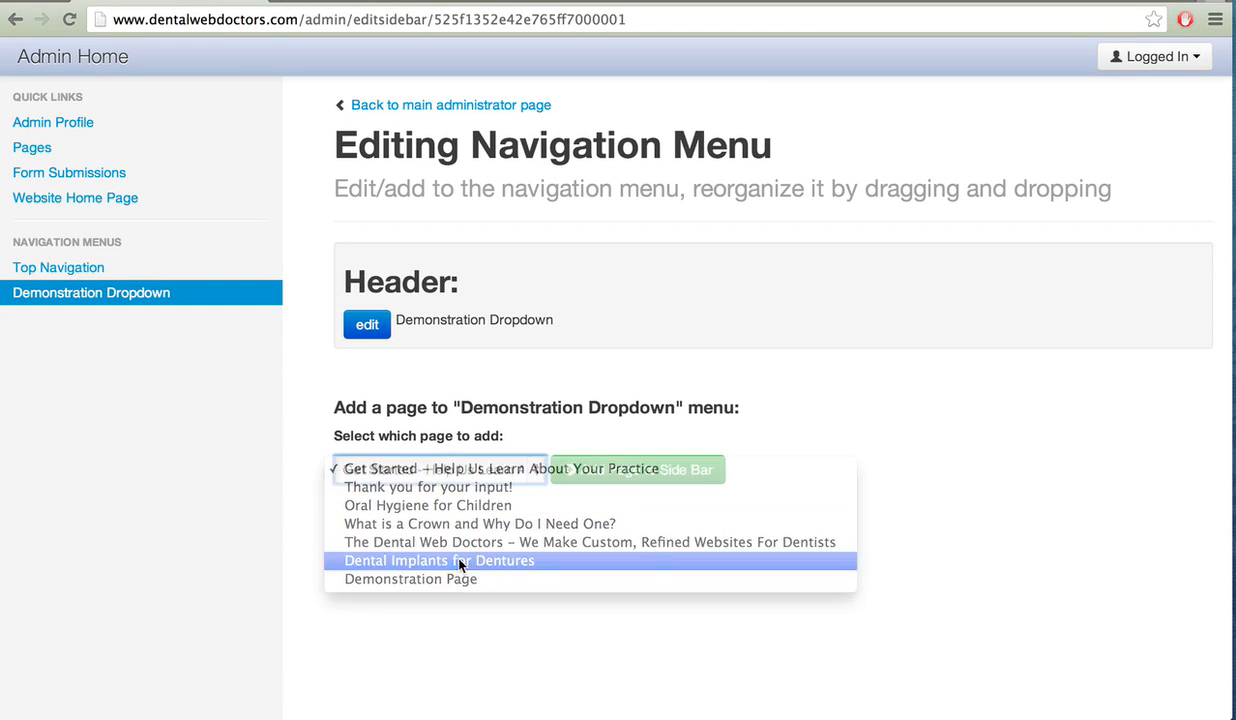
pyautogui.click(597, 479)
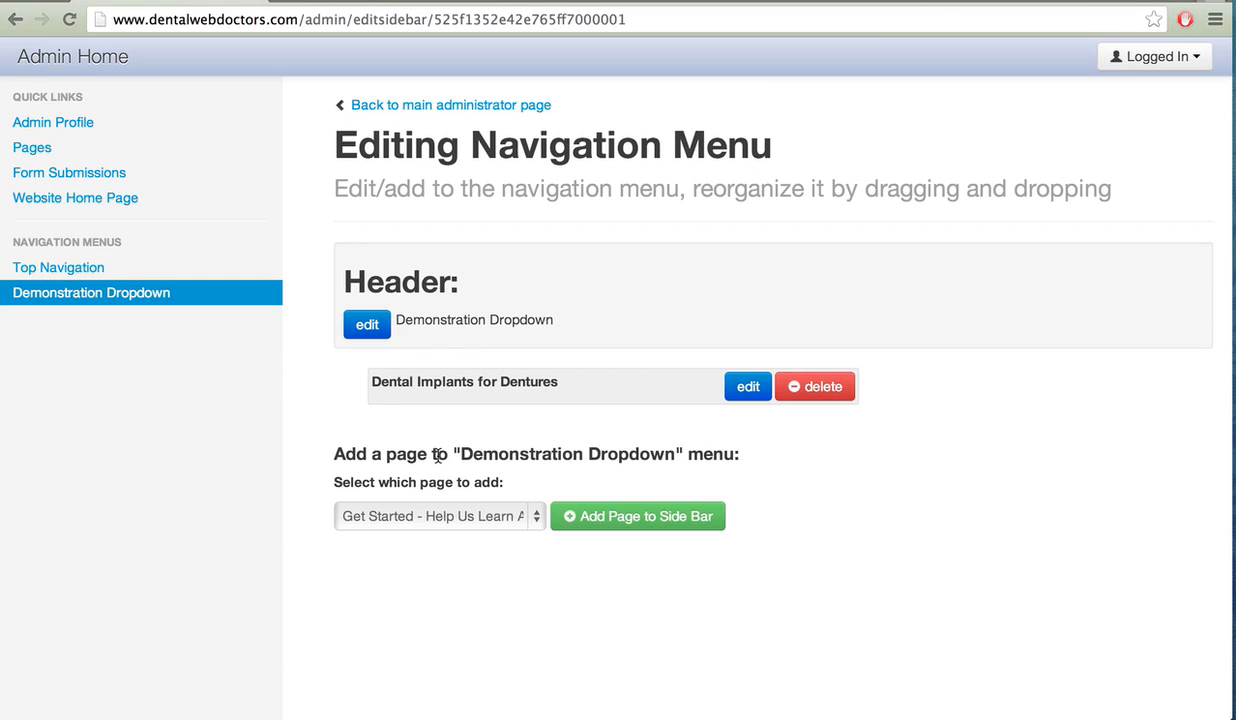
# Add the page "Oral Hygiene for Children" to the Demonstration Dropdown menu.
pyautogui.click(495, 515)
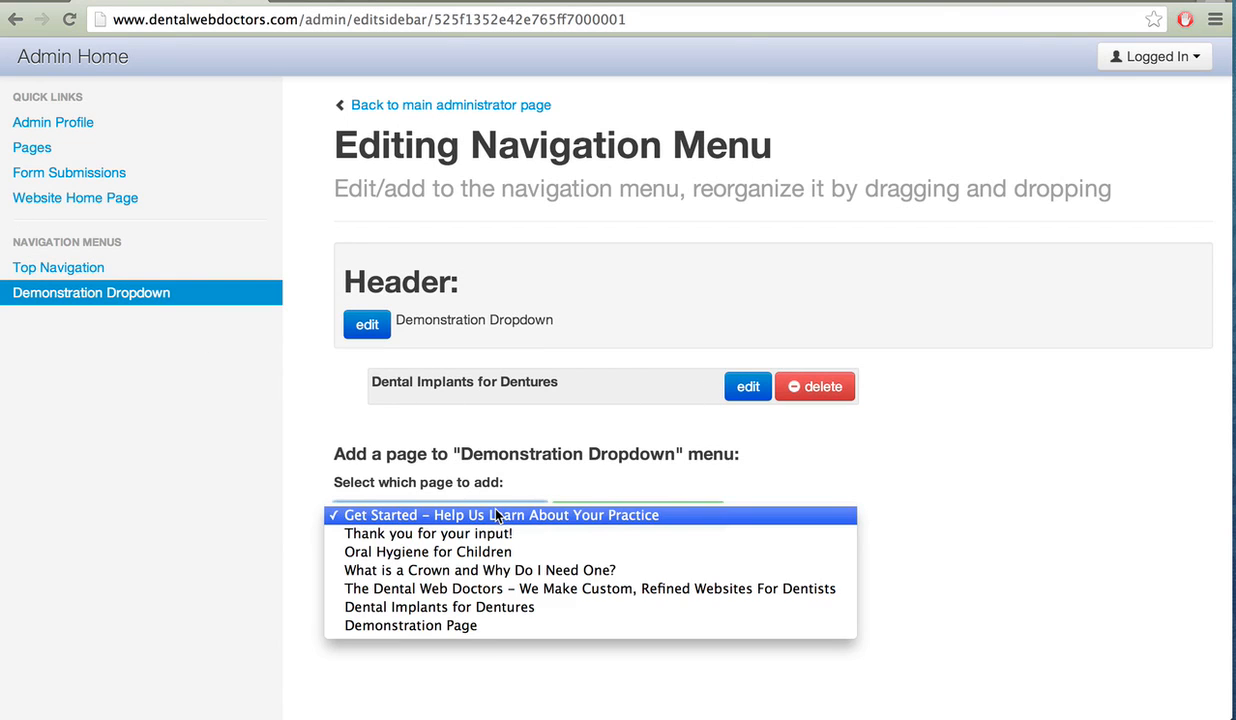
pyautogui.click(461, 556)
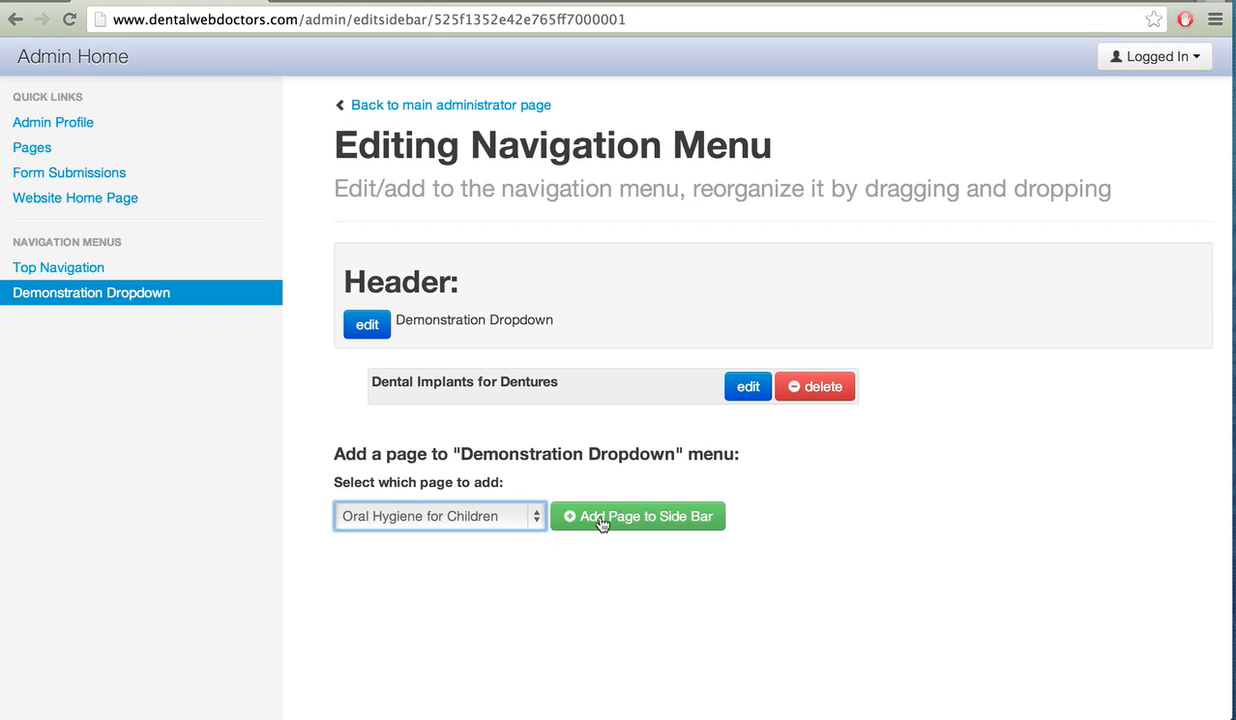
pyautogui.click(627, 516)
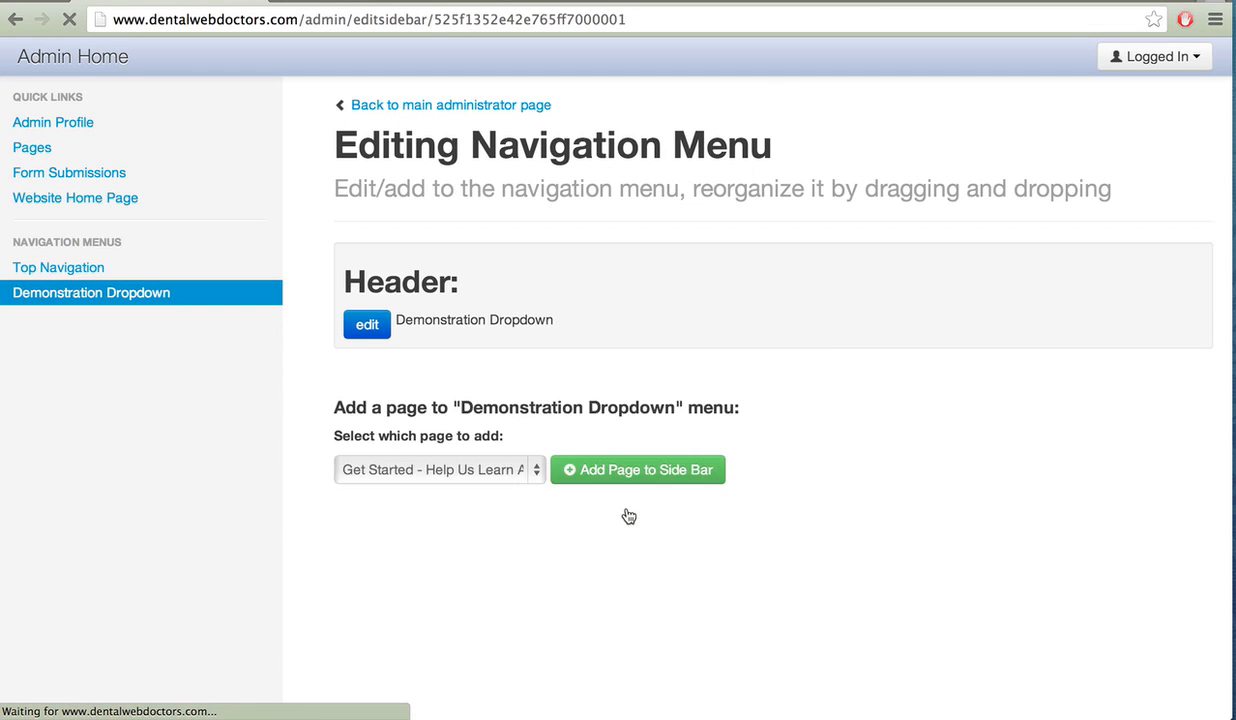
# Add the page "What is a Crown and Why Do I Need One?" to the Demonstration Dropdown menu and move it to first place.
pyautogui.click(491, 554)
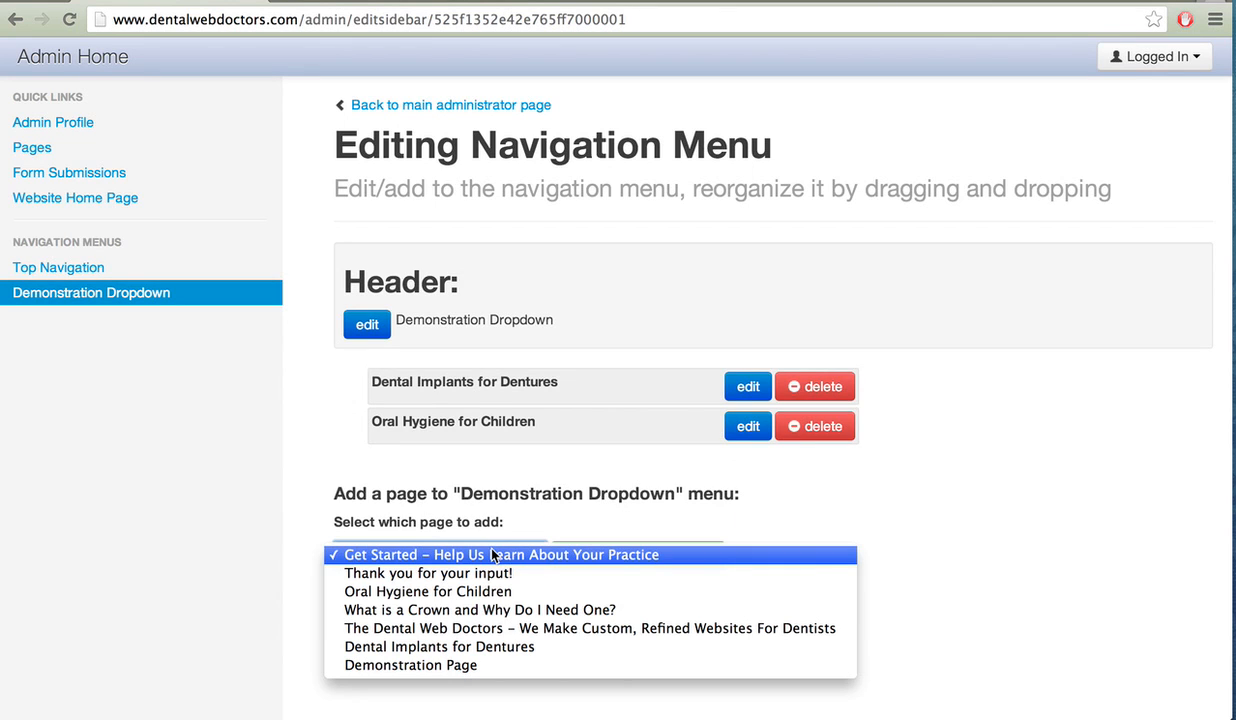
pyautogui.click(490, 610)
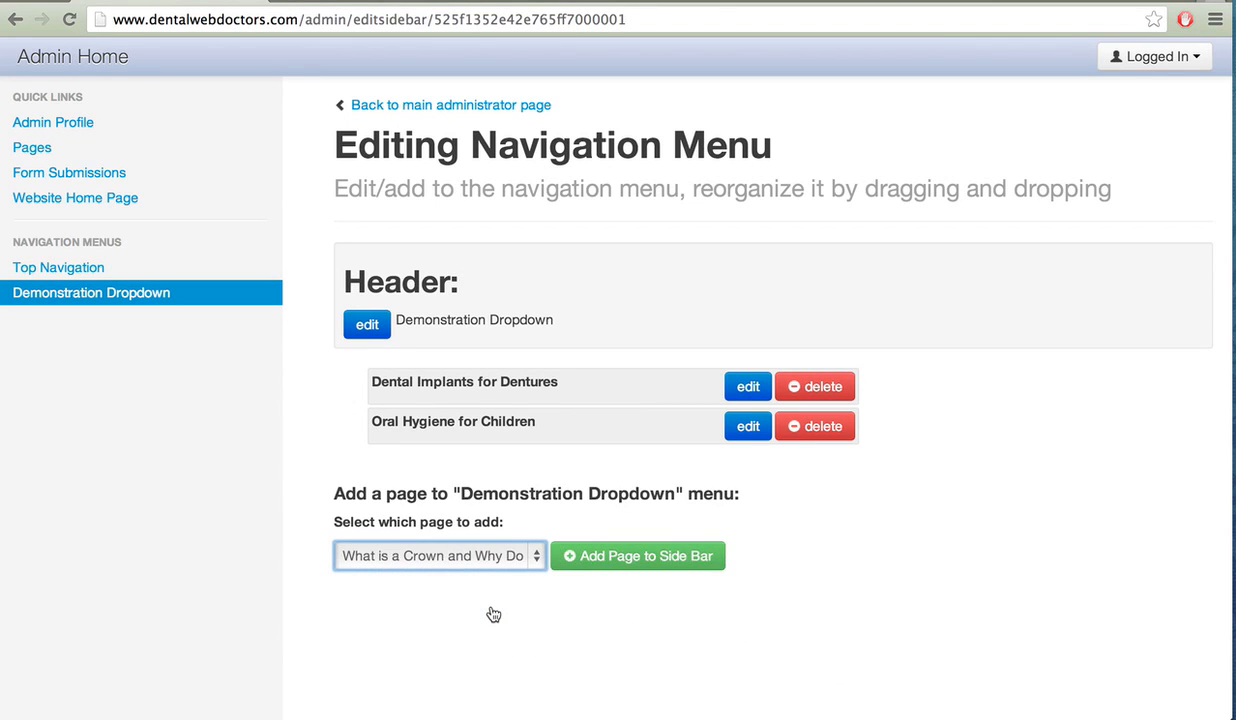
pyautogui.click(673, 556)
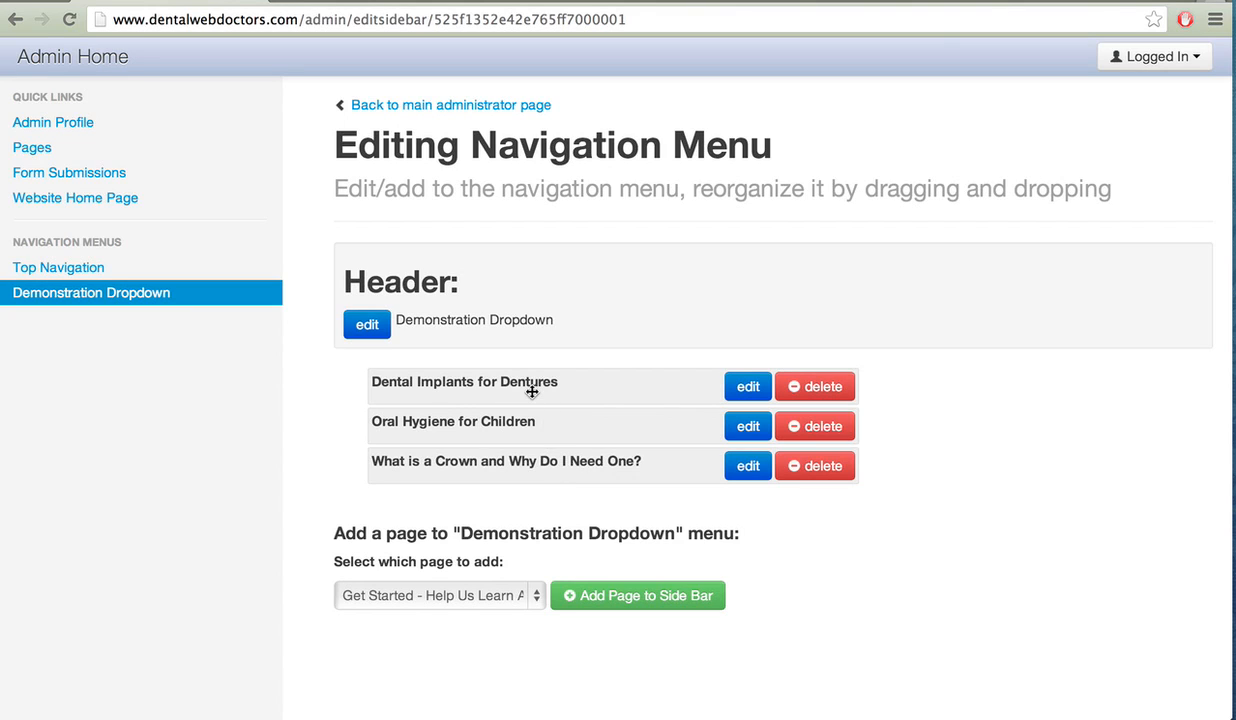
pyautogui.moveTo(520, 467); pyautogui.dragTo(523, 372)
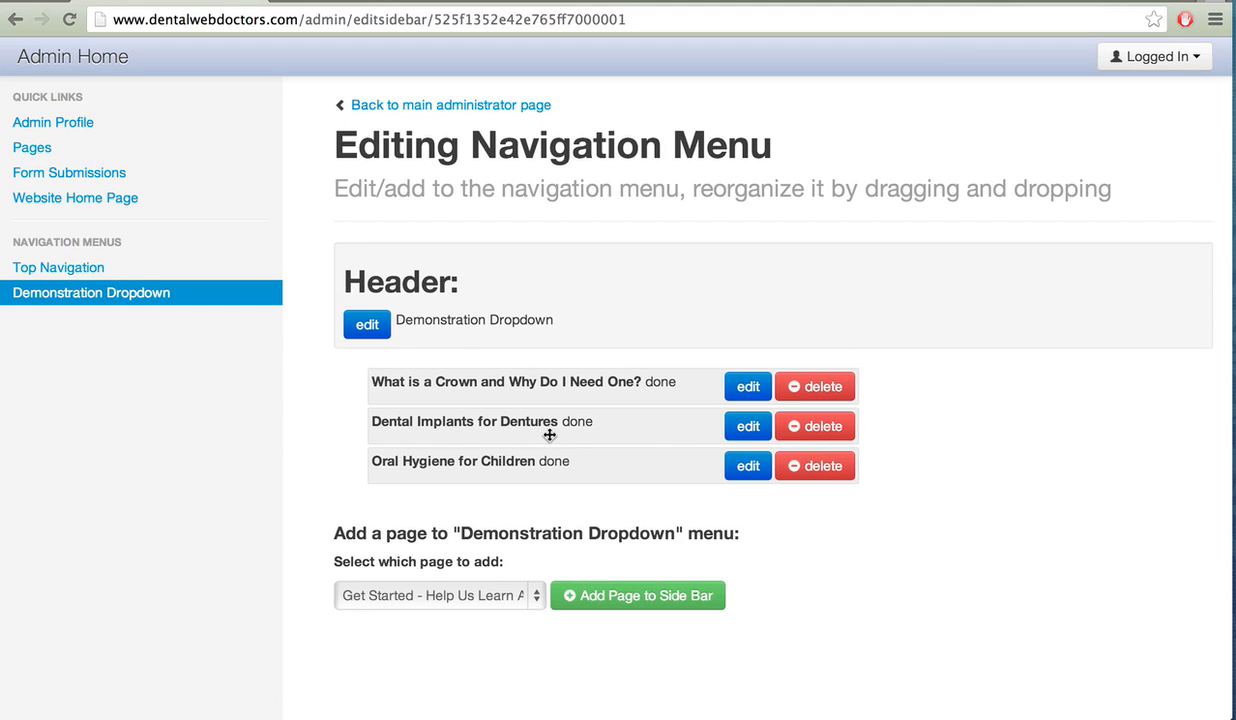
# Open the Demonstration Page for editing from the page list and check the entries in its Dropdown menu.
pyautogui.click(89, 155)
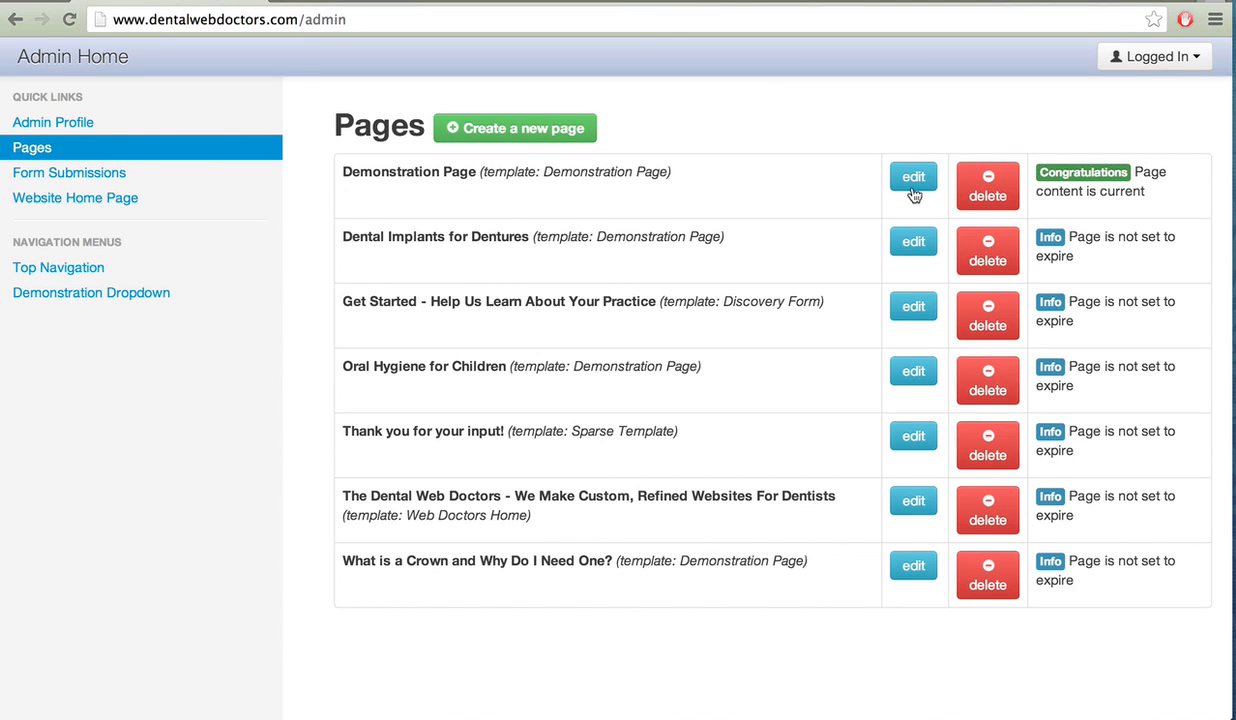
pyautogui.click(914, 182)
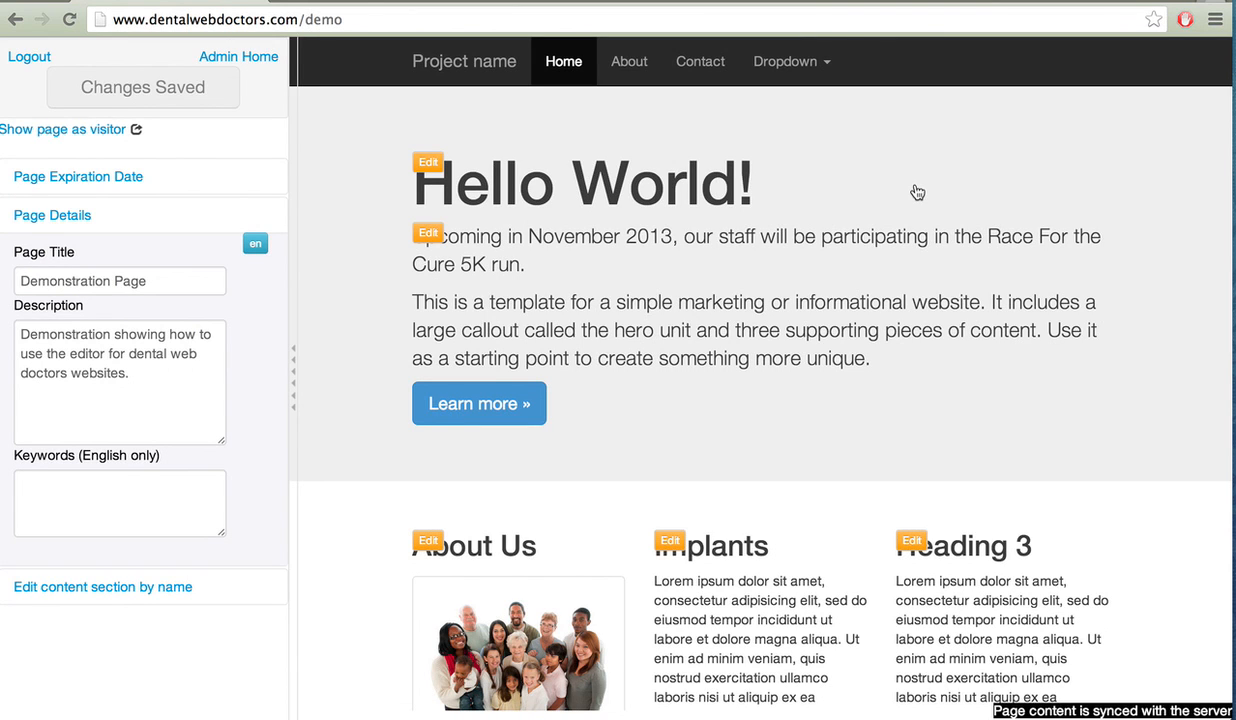
pyautogui.click(805, 66)
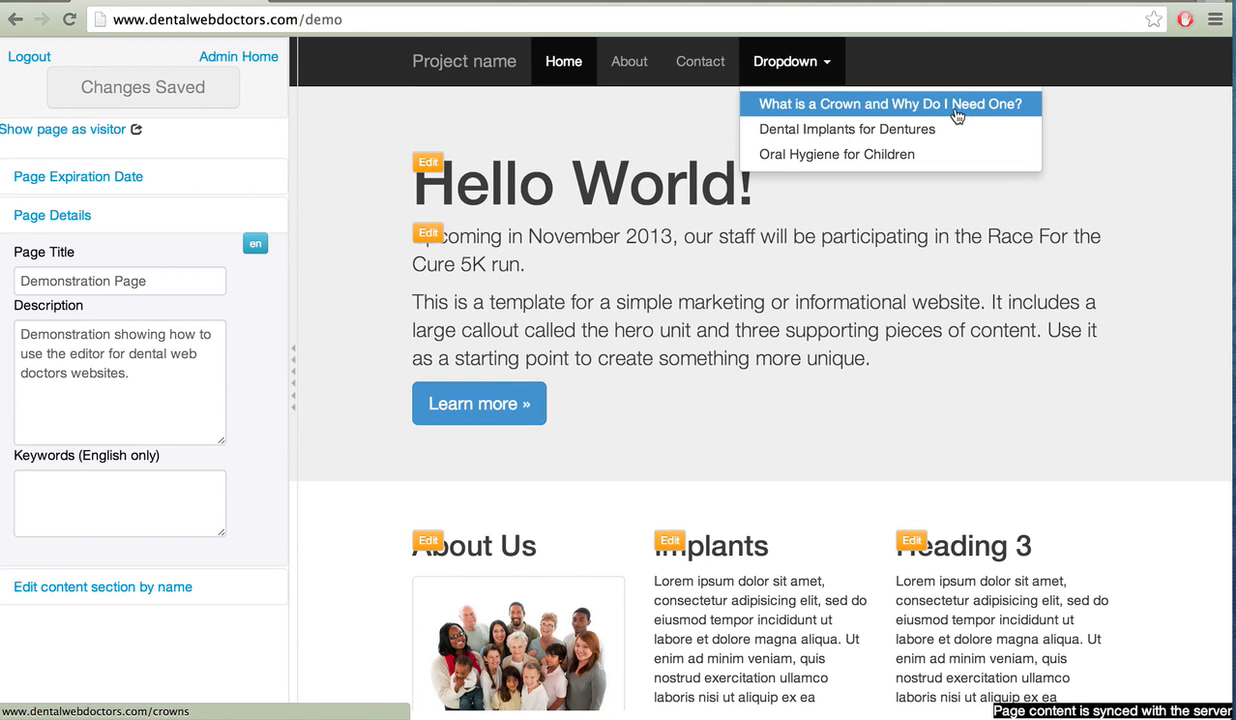
pyautogui.click(1094, 255)
# Change the "Heading 3" section heading to "Crowns" and save the page.
pyautogui.scroll(-1, 1094, 252)
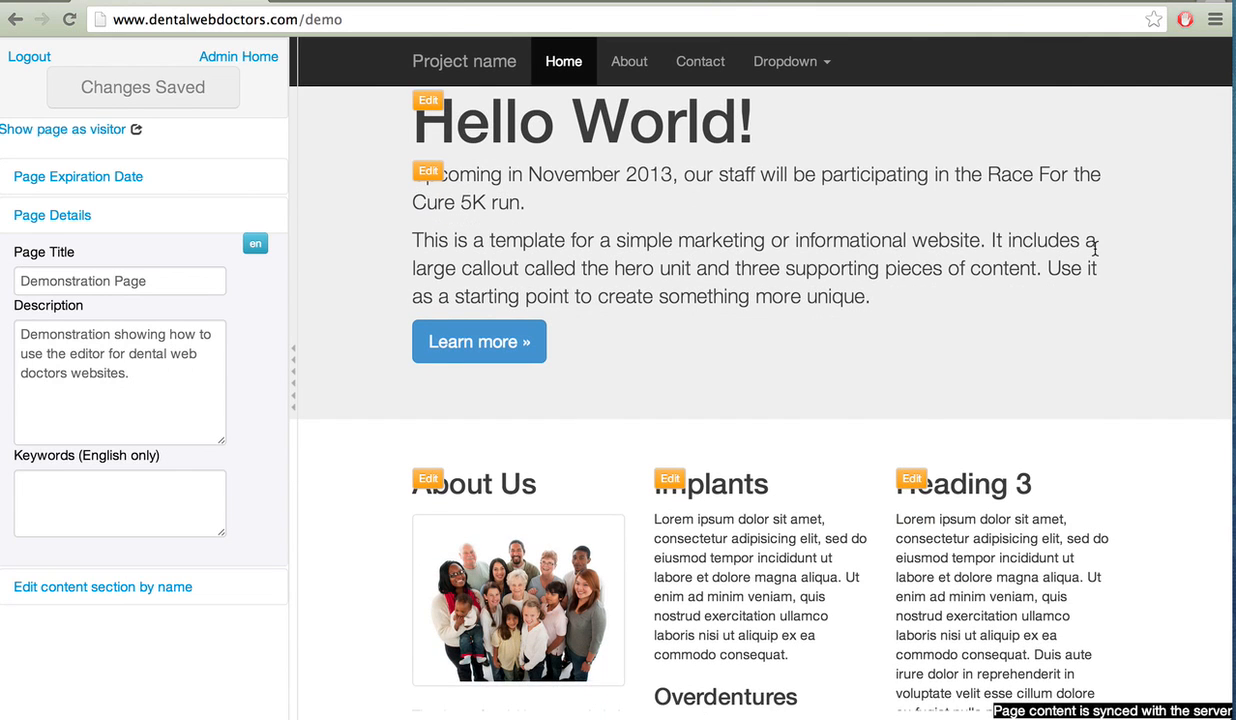
pyautogui.scroll(-5, 1094, 249)
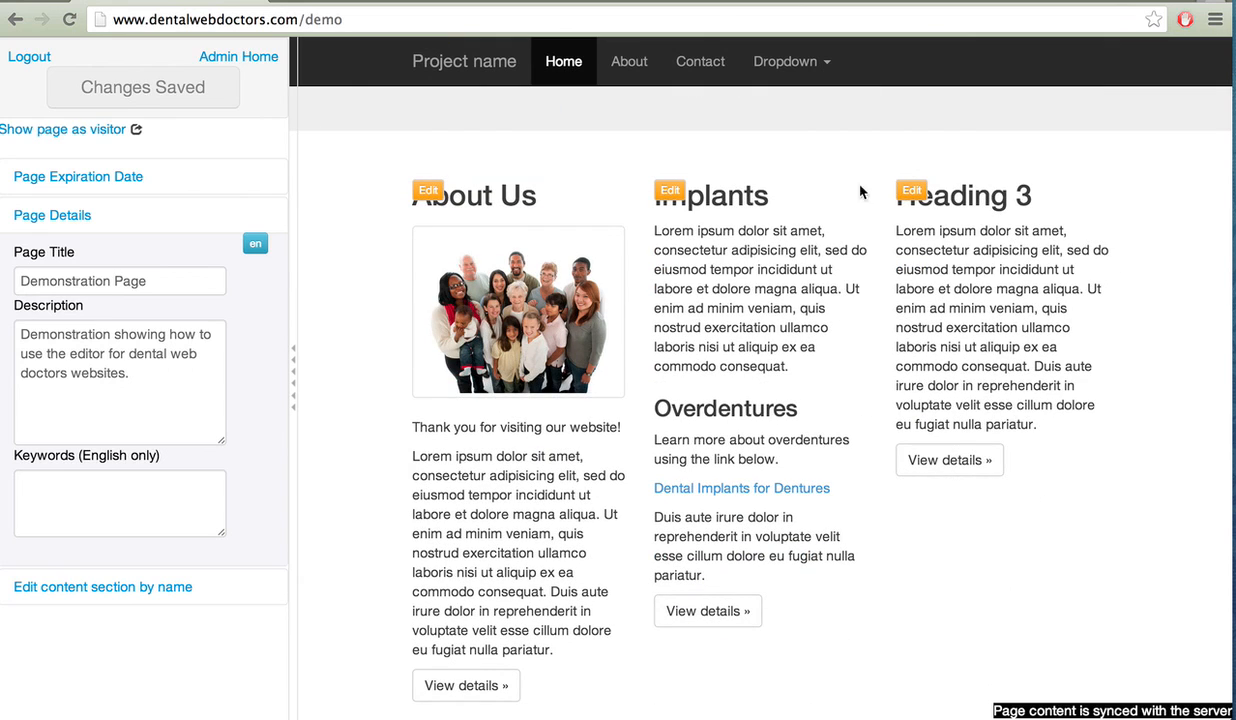
pyautogui.click(912, 192)
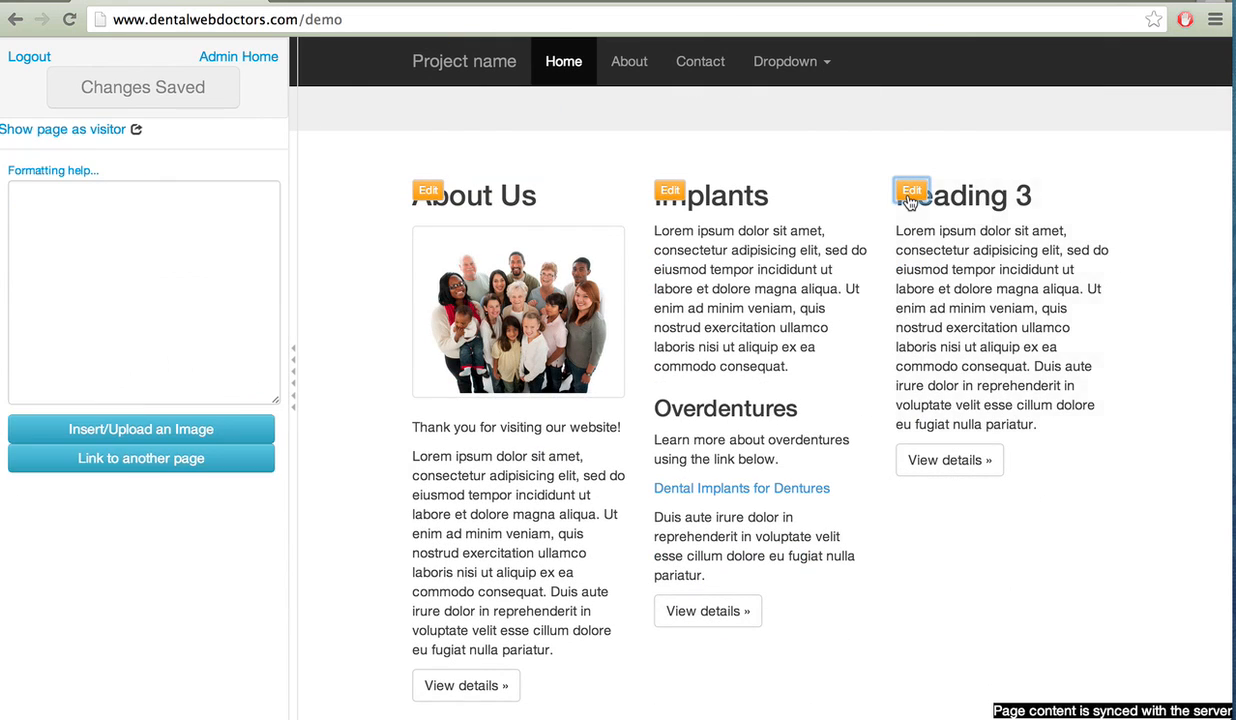
pyautogui.moveTo(127, 191); pyautogui.dragTo(26, 191)
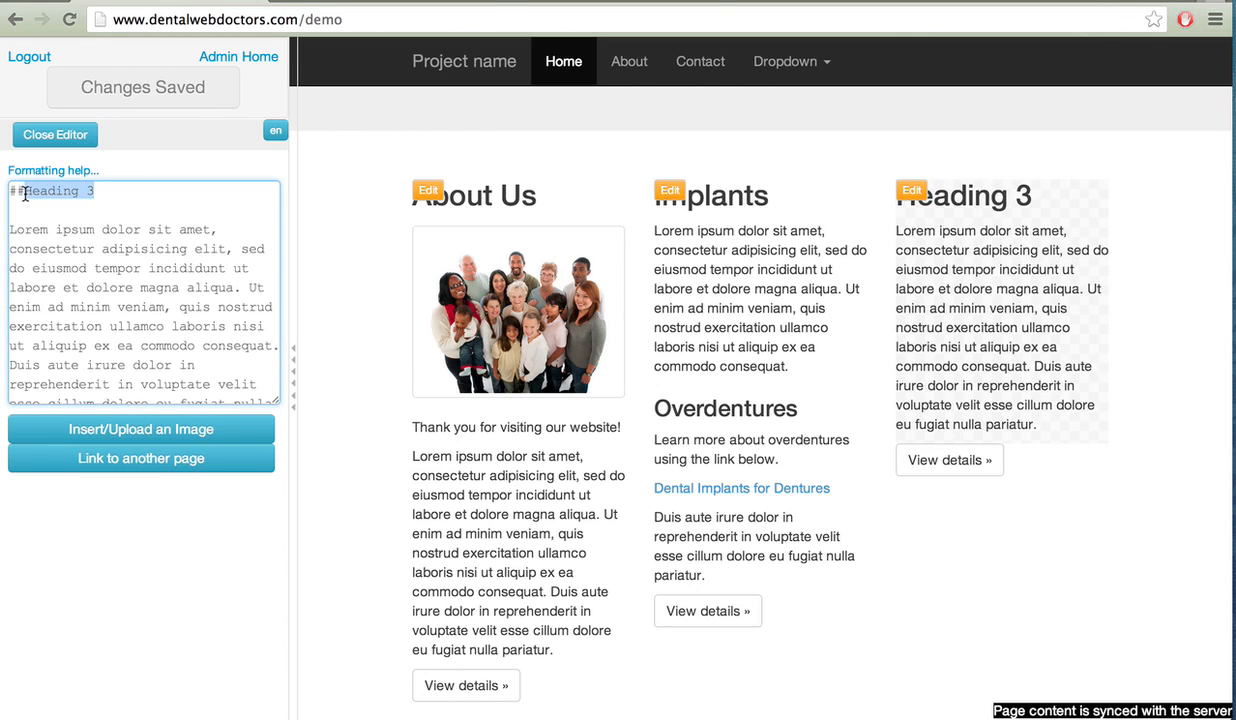
pyautogui.write('Crowns')
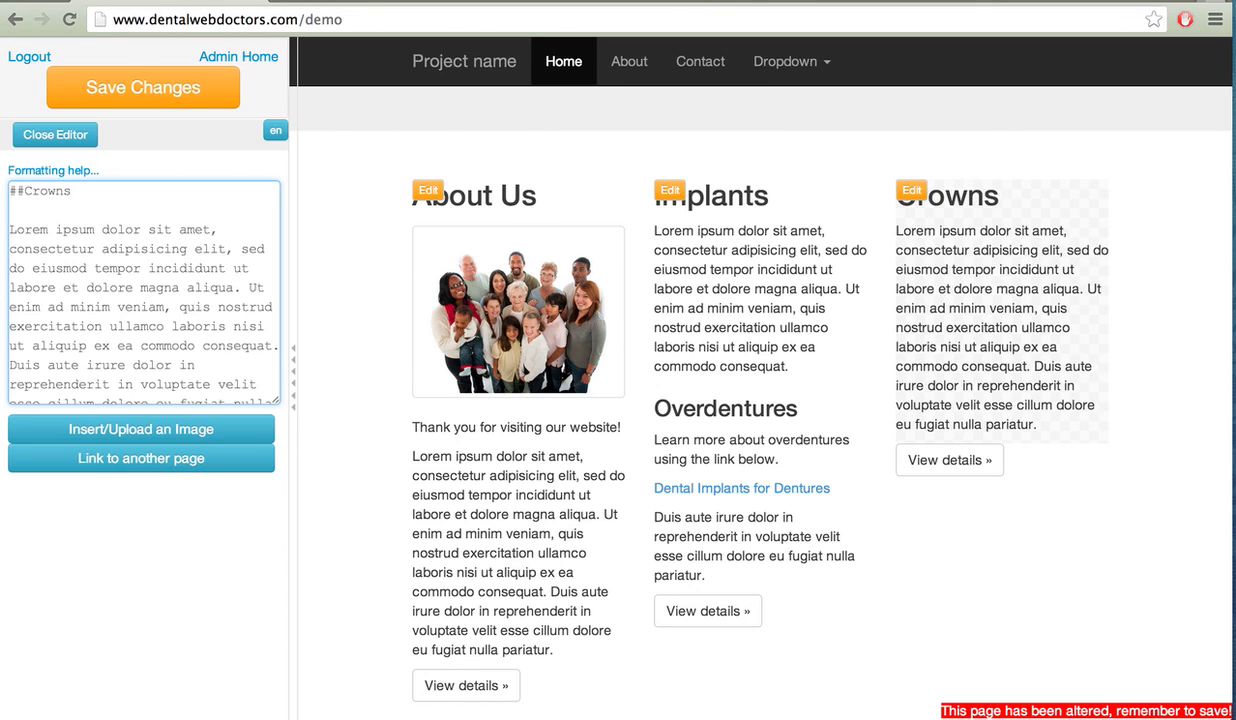
pyautogui.click(135, 90)
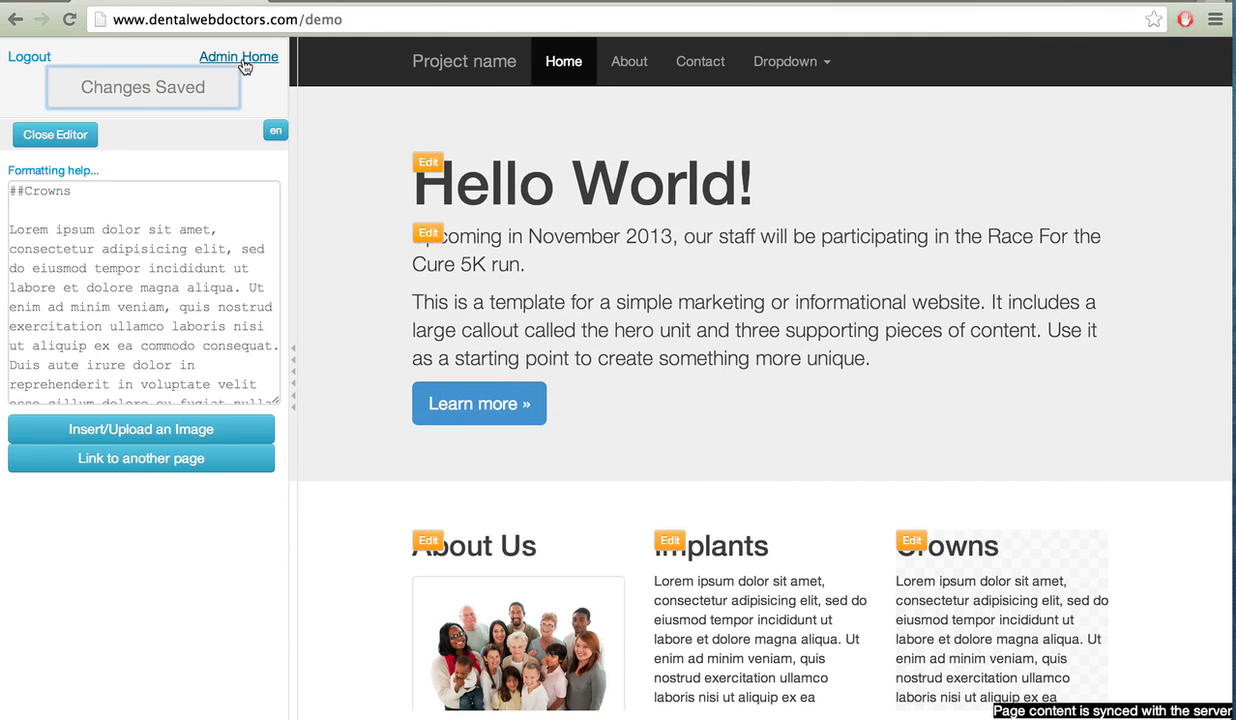
# Return to editing the Demonstration Dropdown menu and rename its entry "What is a Crown and Why Do I Need One?" to "Crowns", saving it.
pyautogui.click(795, 63)
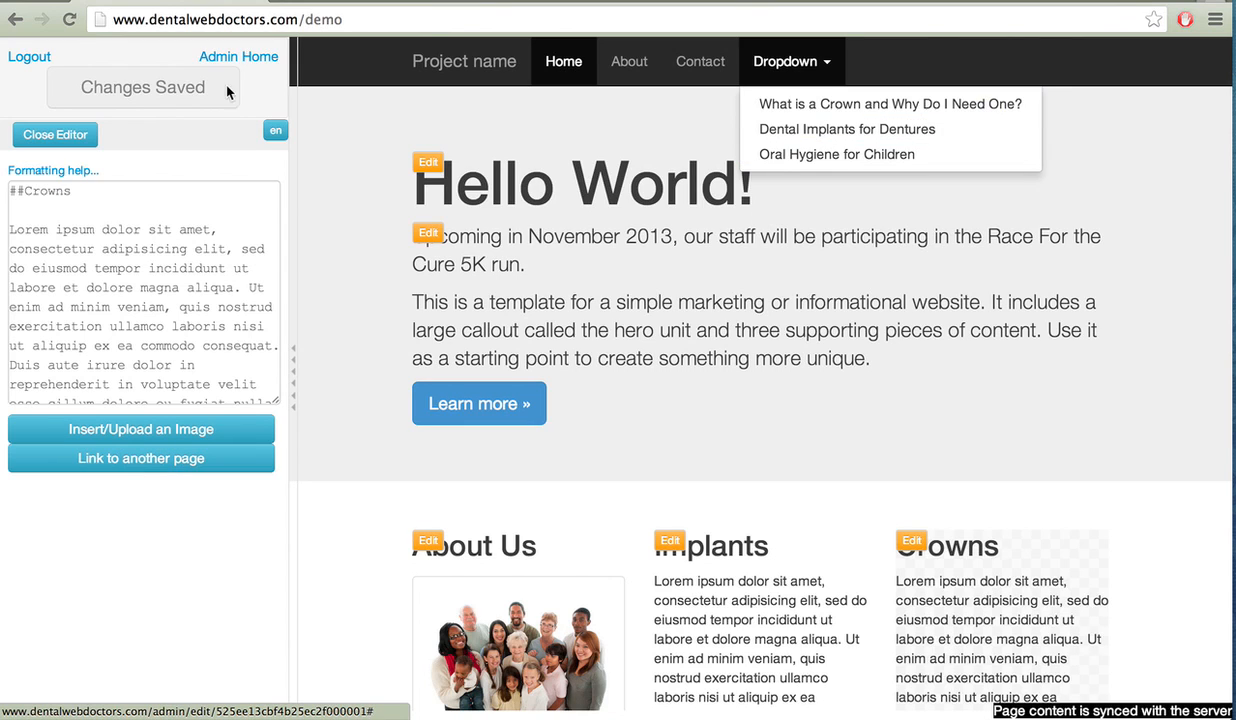
pyautogui.click(240, 57)
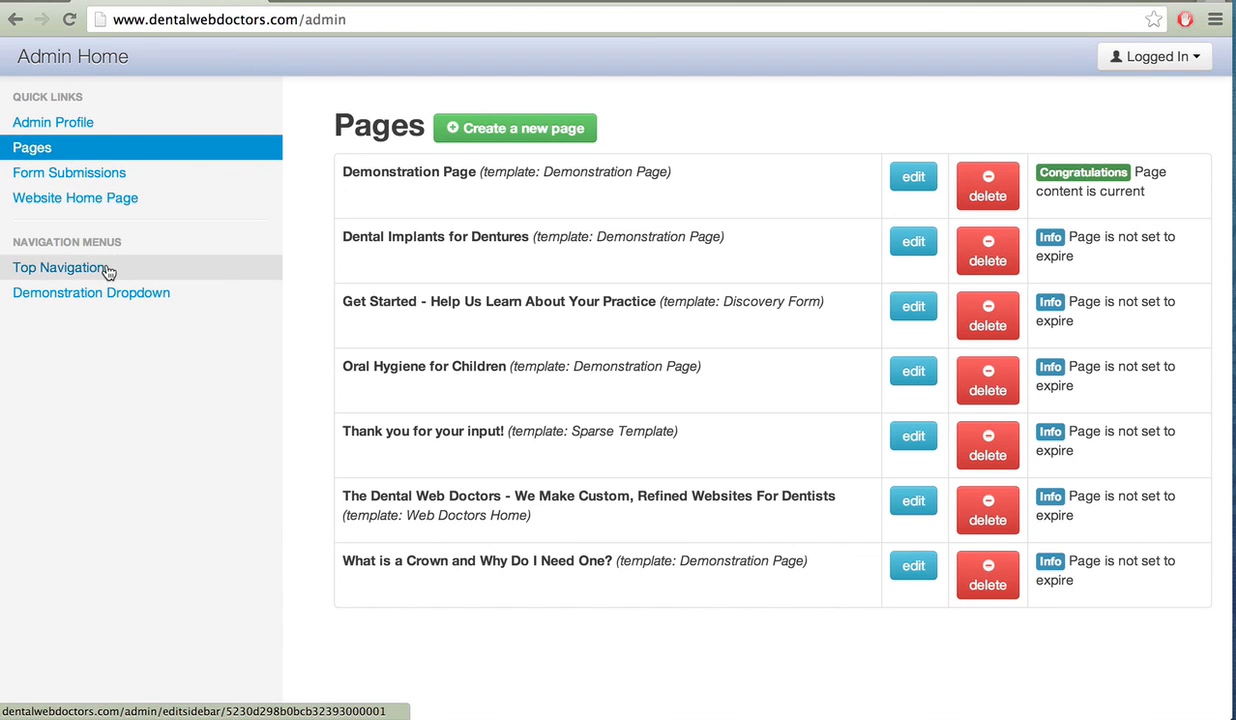
pyautogui.click(108, 298)
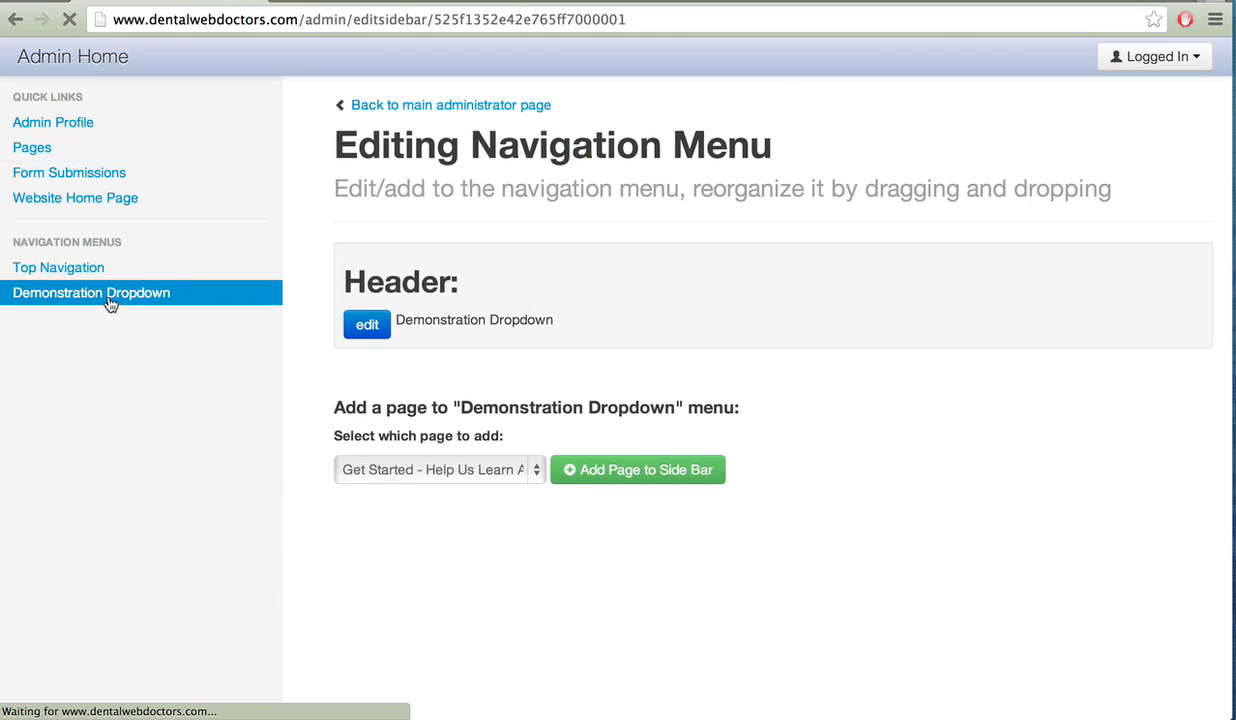
pyautogui.click(732, 392)
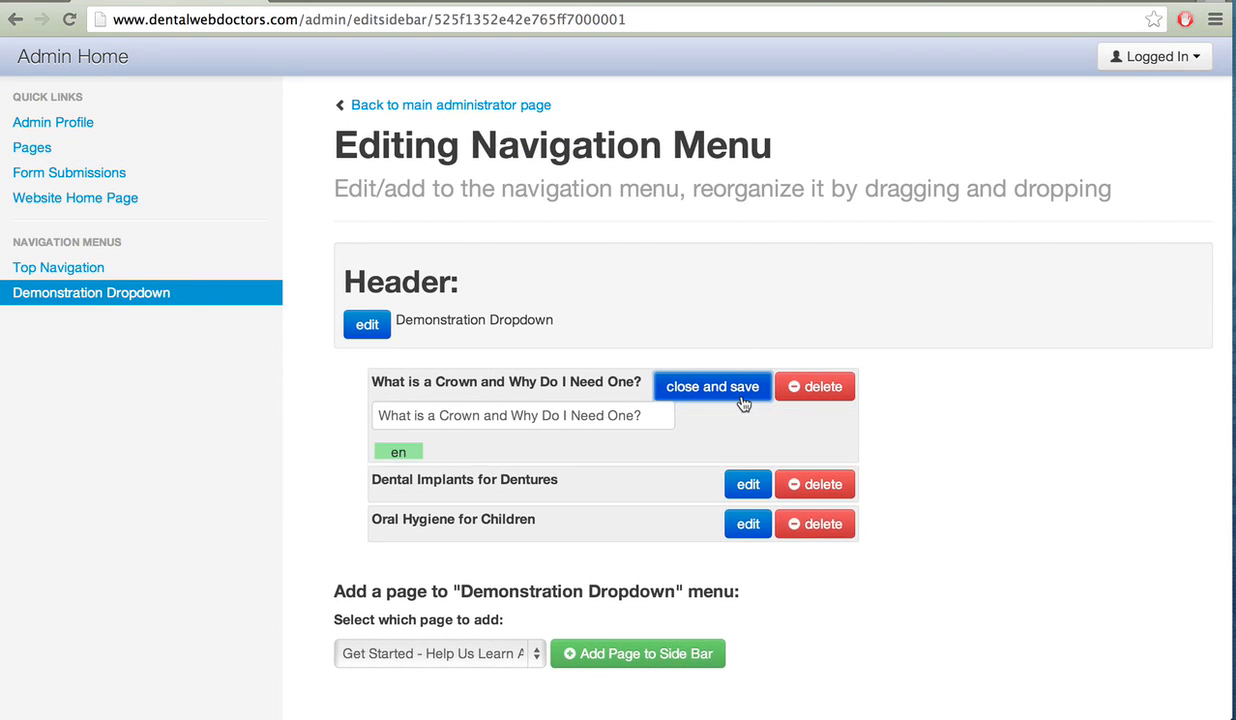
pyautogui.moveTo(648, 417); pyautogui.dragTo(363, 413)
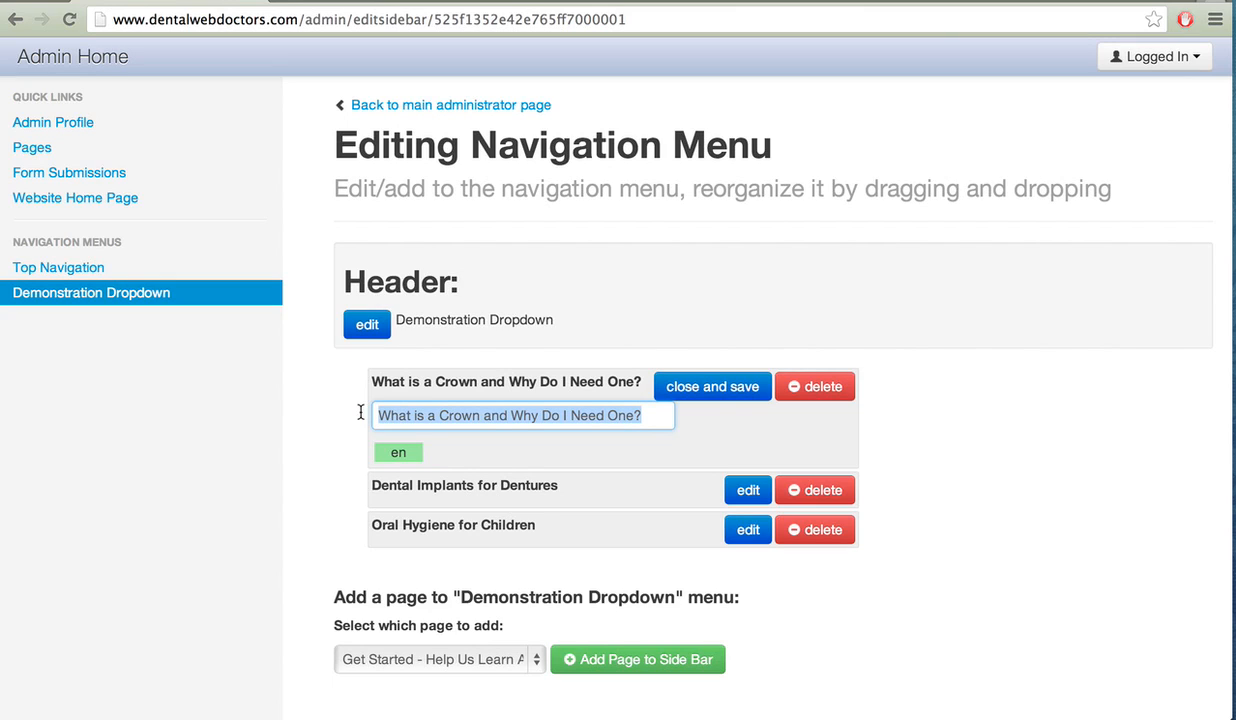
pyautogui.write('Crowns')
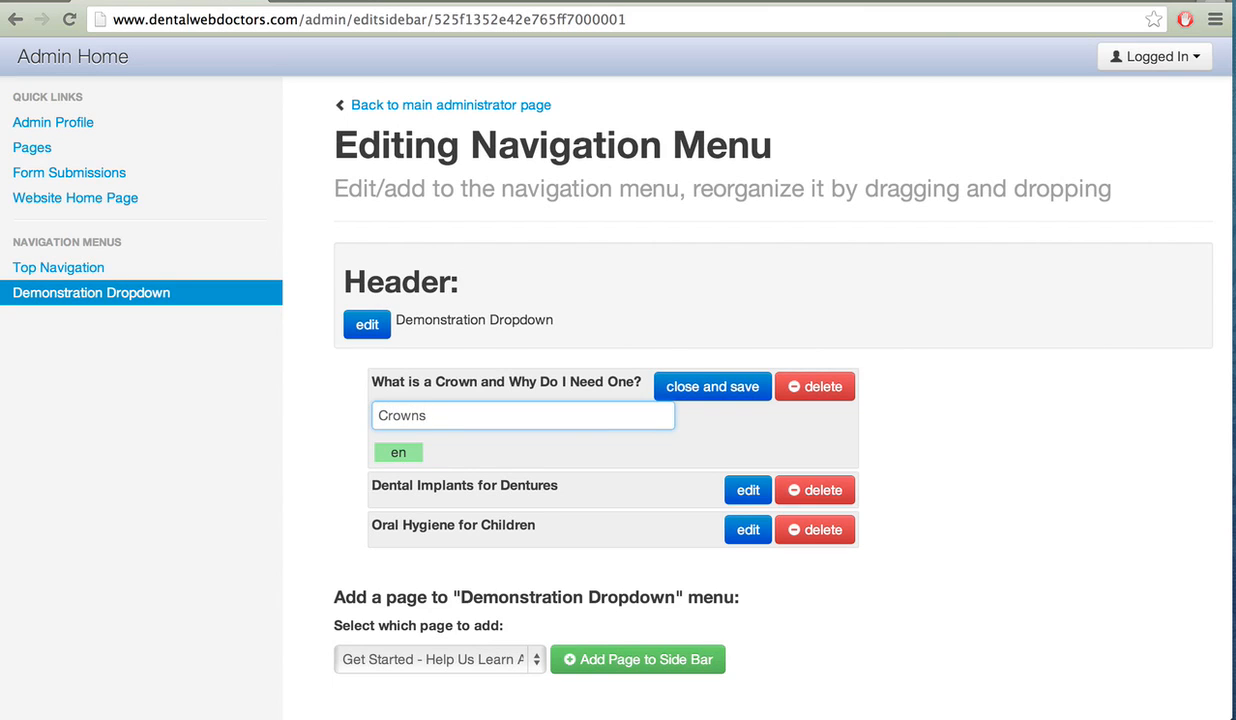
pyautogui.click(712, 392)
# Rename the menu entry "Dental Implants for Dentures" to "Overdentures" and save it.
pyautogui.click(748, 428)
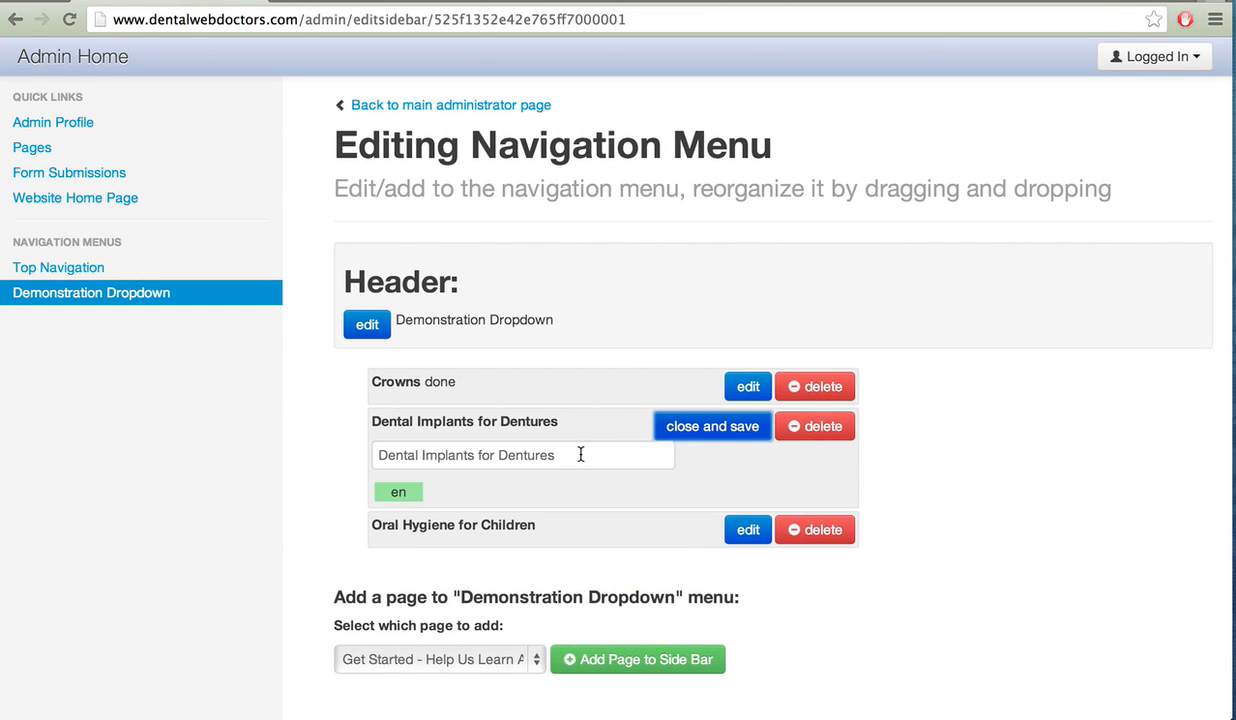
pyautogui.moveTo(578, 455); pyautogui.dragTo(377, 455)
pyautogui.write('Over')
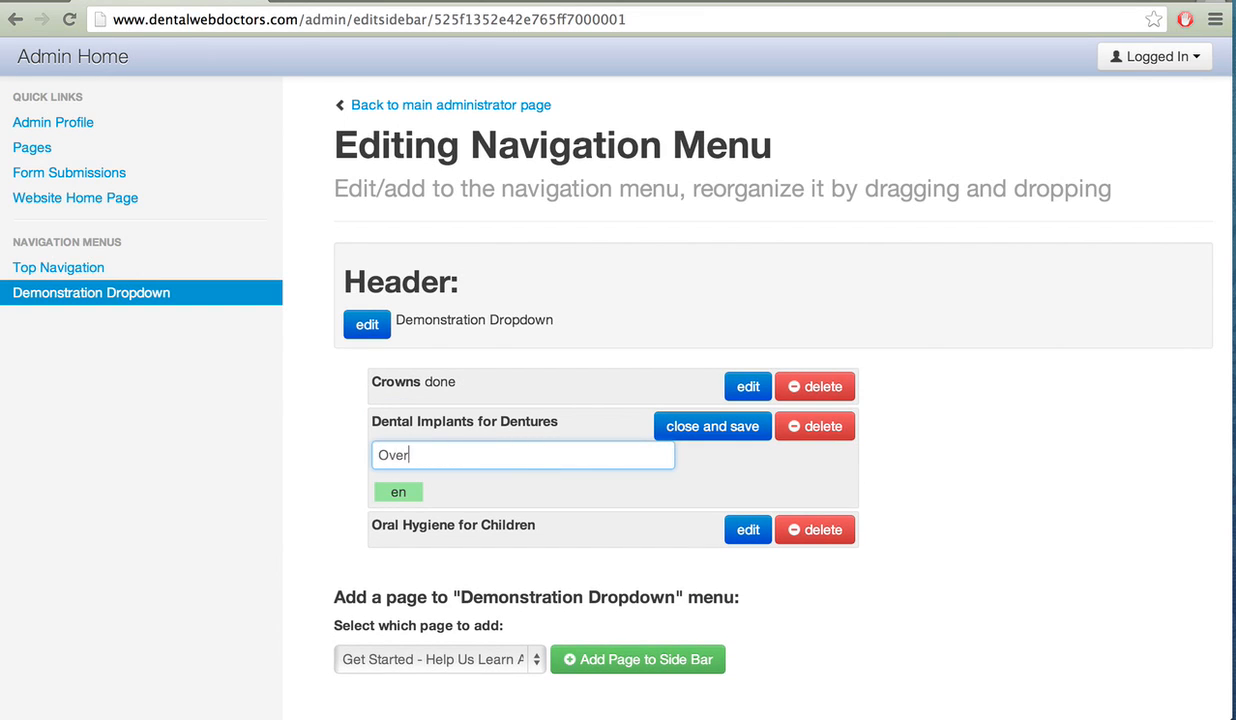
pyautogui.write('dentures')
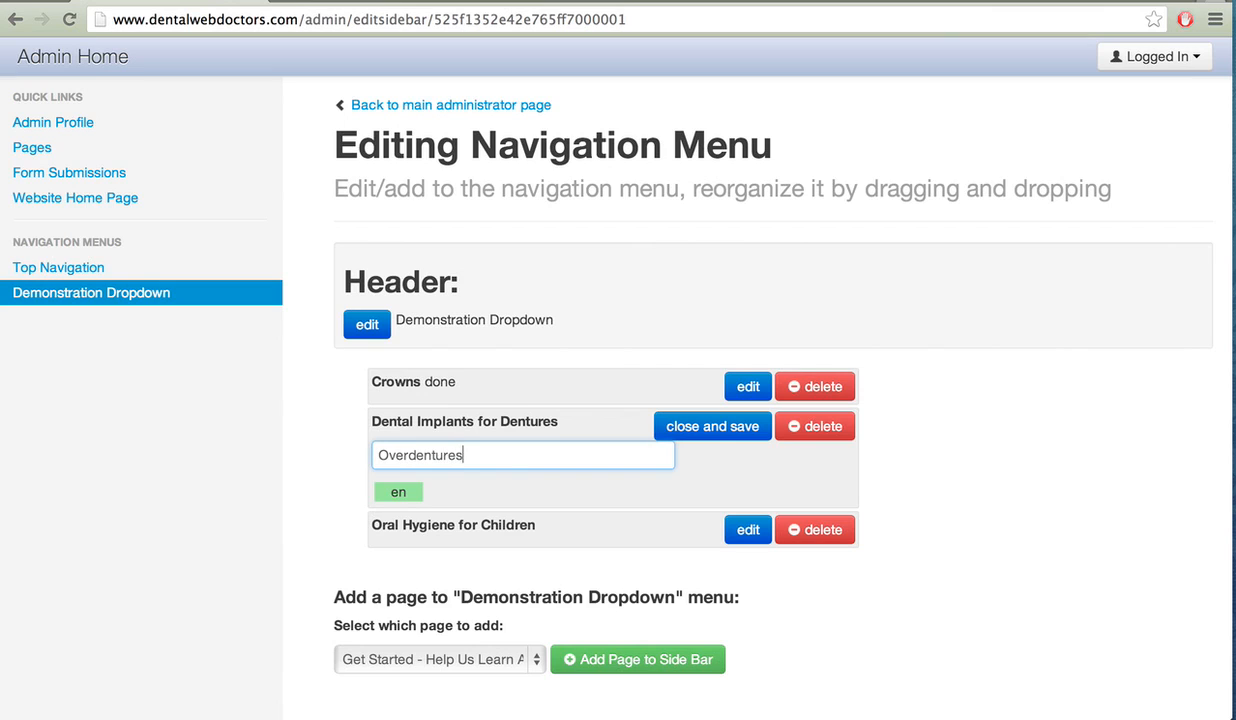
pyautogui.click(720, 430)
# Rename the menu entry "Oral Hygiene for Children" to "Oral Hygiene" and save it.
pyautogui.click(748, 466)
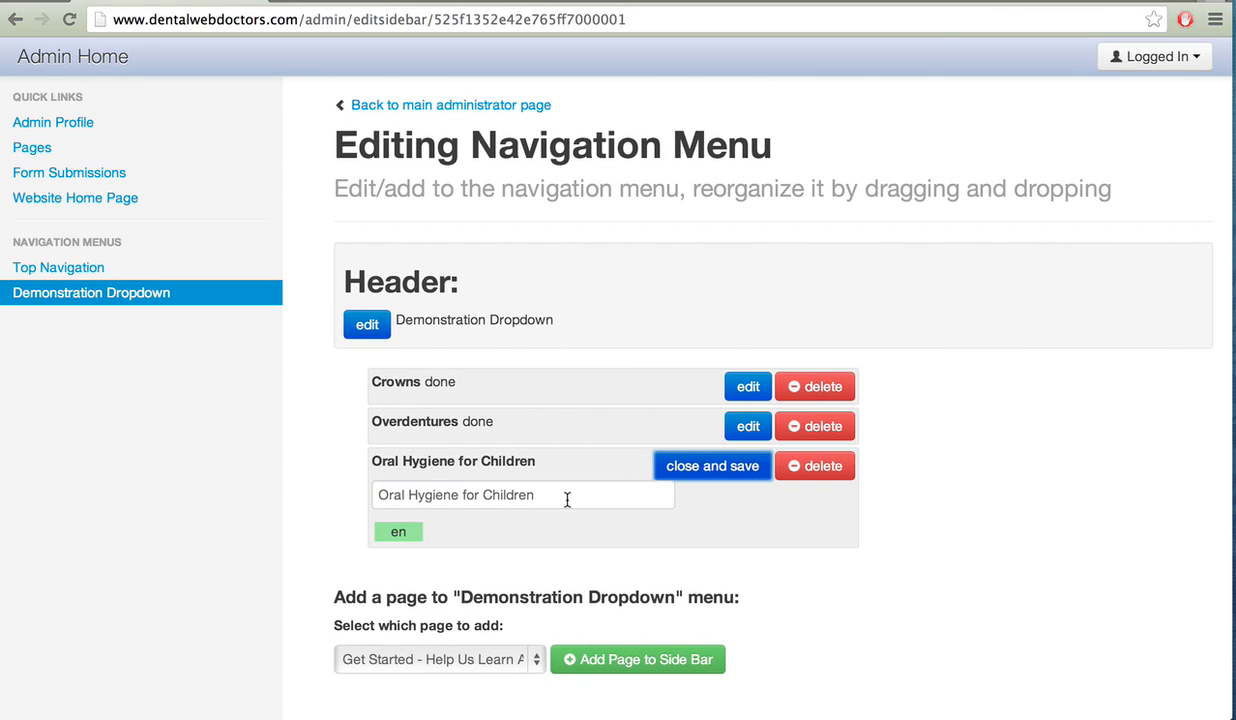
pyautogui.moveTo(566, 497); pyautogui.dragTo(463, 498)
pyautogui.press('BackSpace')
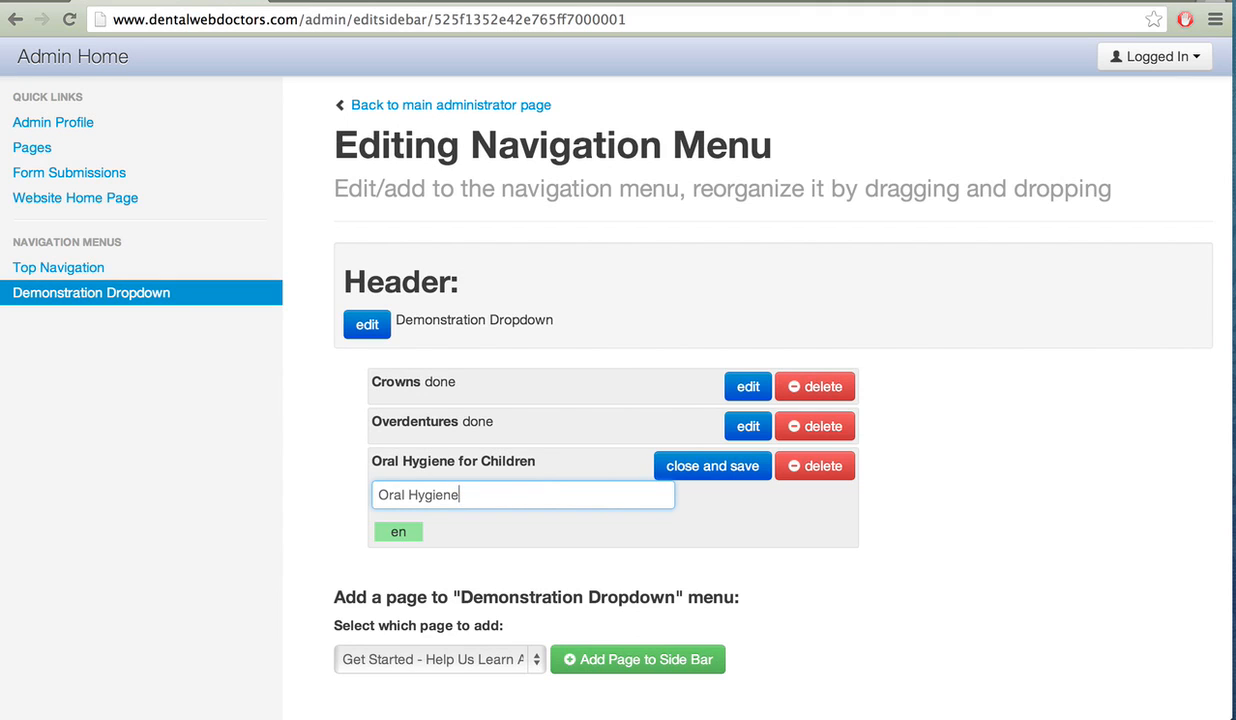
pyautogui.click(680, 468)
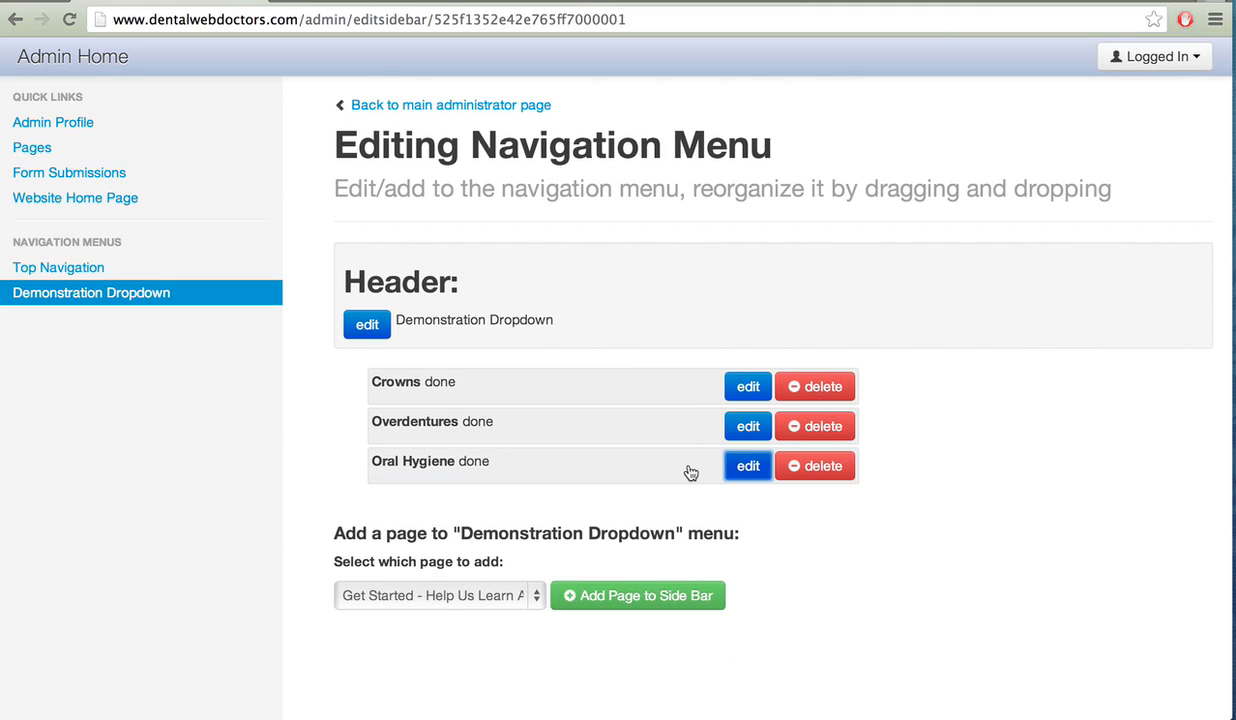
# Open the Demonstration Page from the page list and check the renamed entries in its Dropdown menu.
pyautogui.click(126, 148)
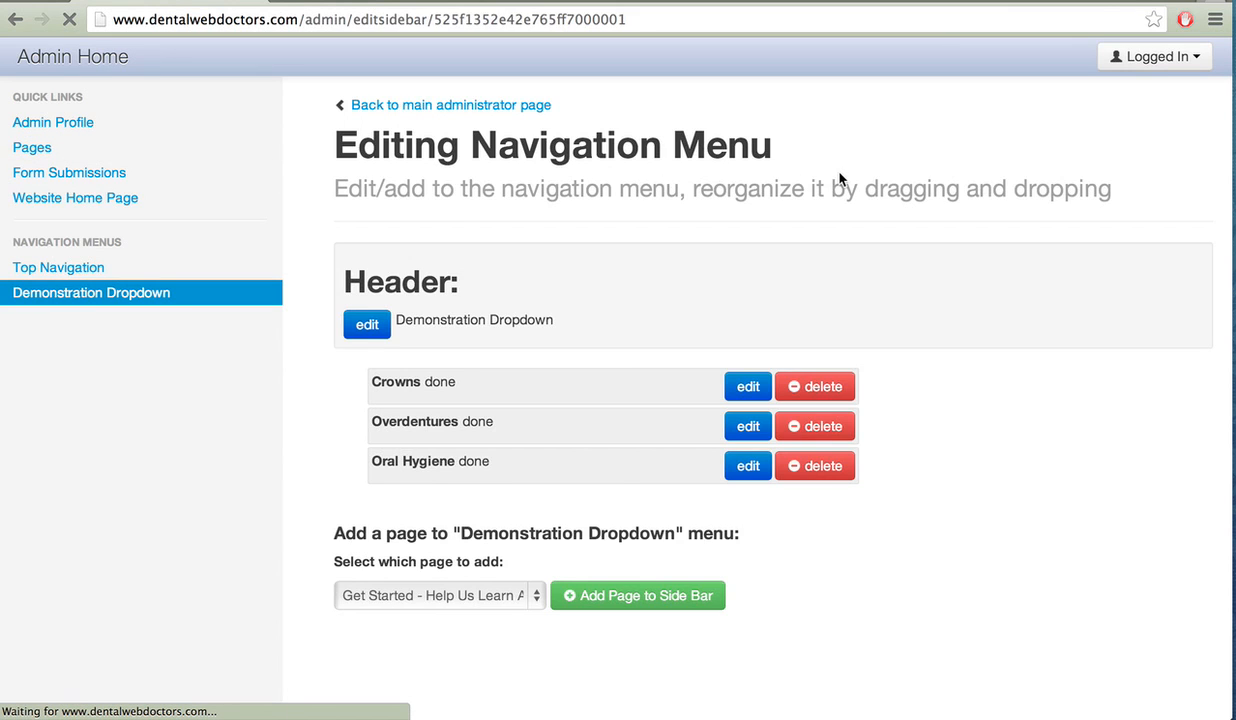
pyautogui.click(913, 180)
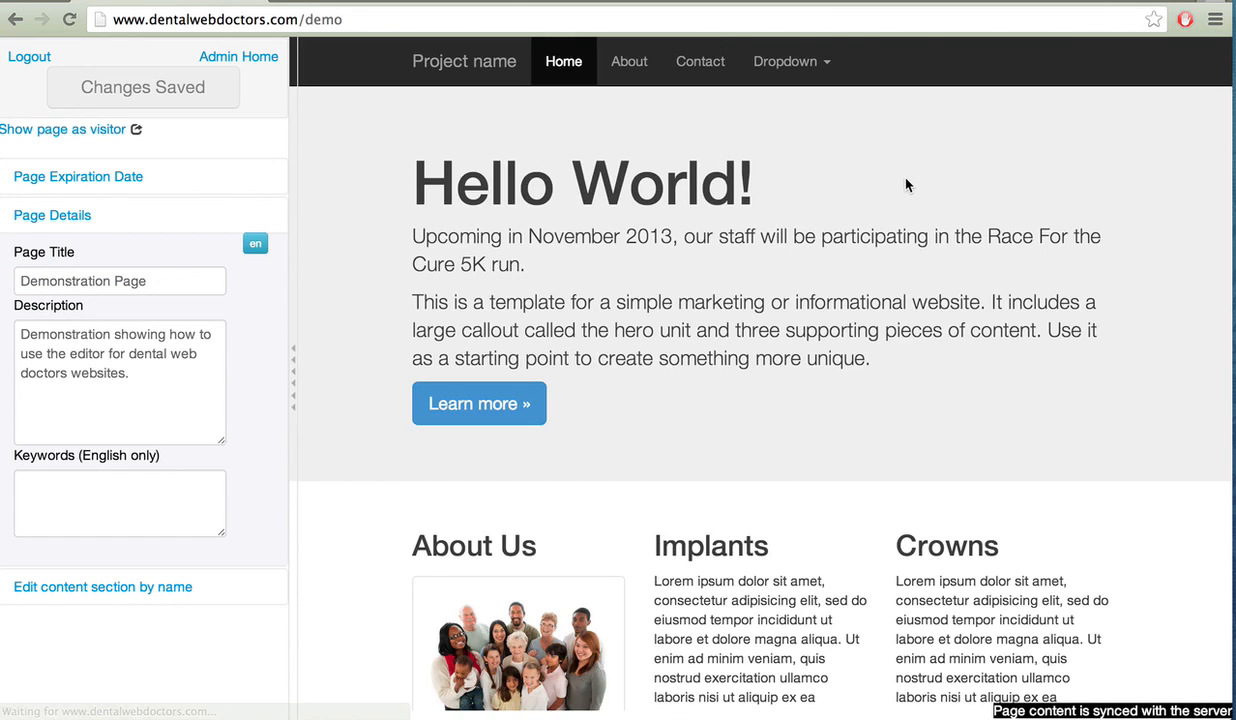
pyautogui.click(801, 74)
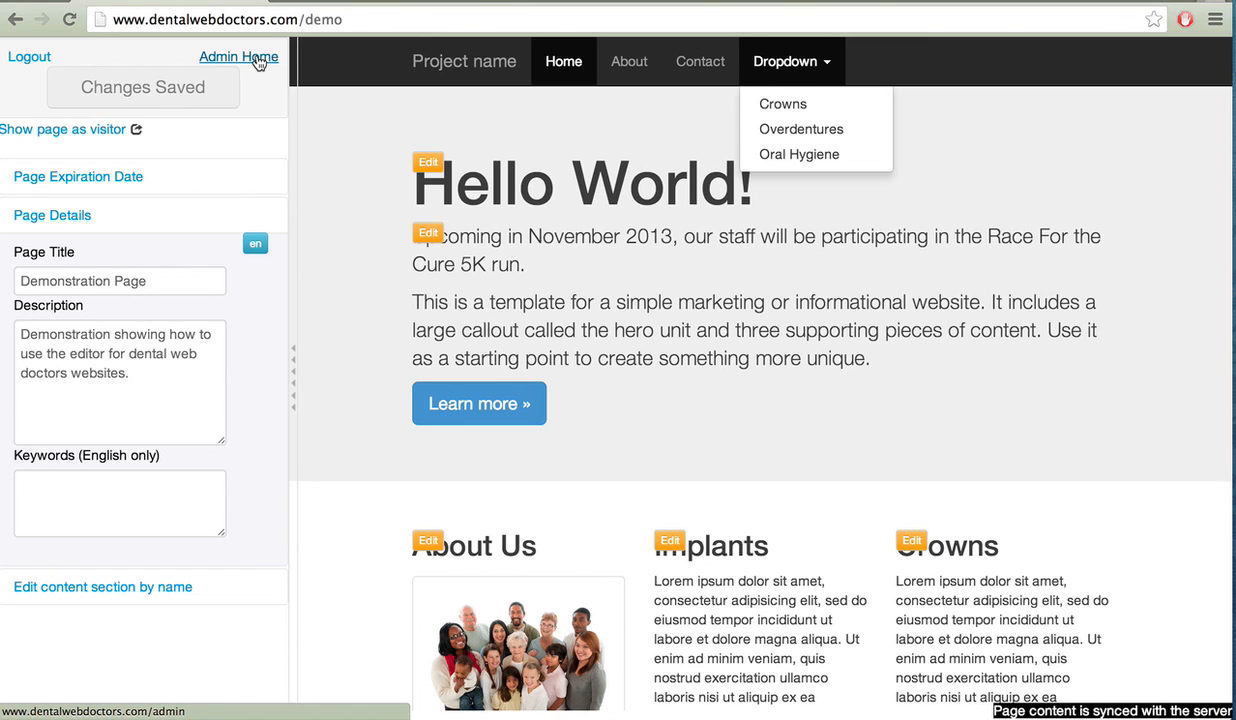
# Return to the admin home and start a new page titled "Tooth Whitening".
pyautogui.click(257, 60)
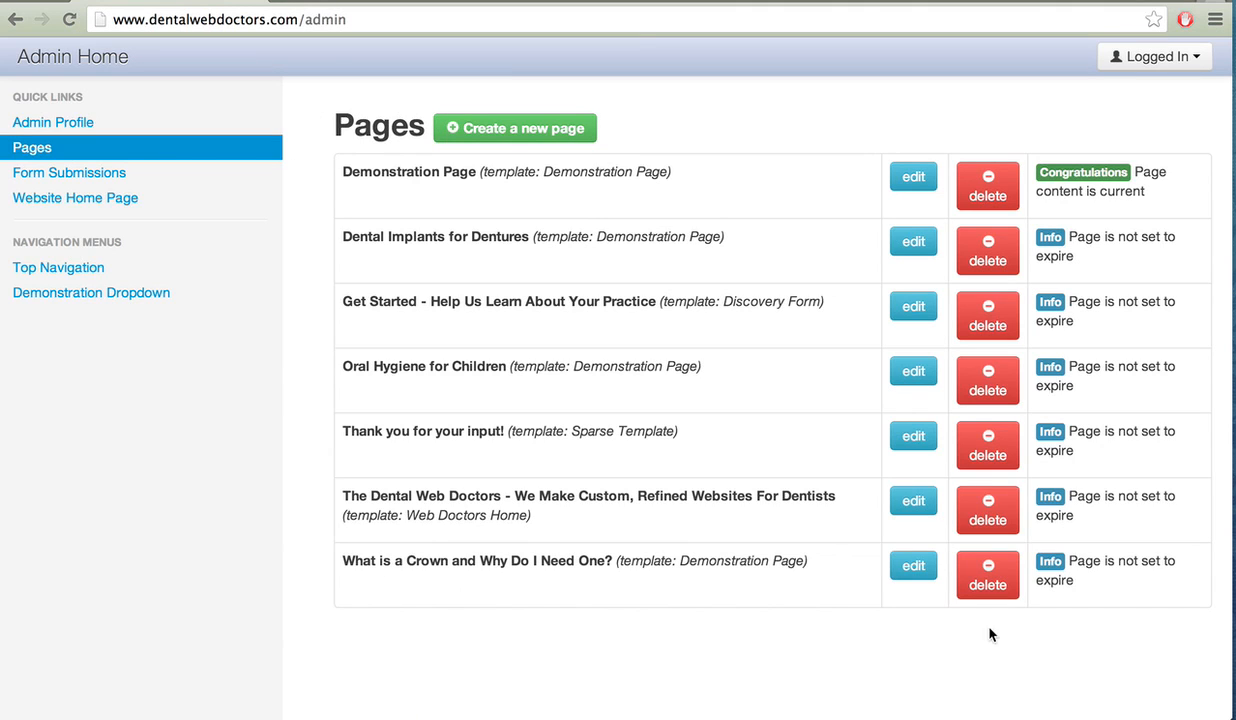
pyautogui.click(502, 135)
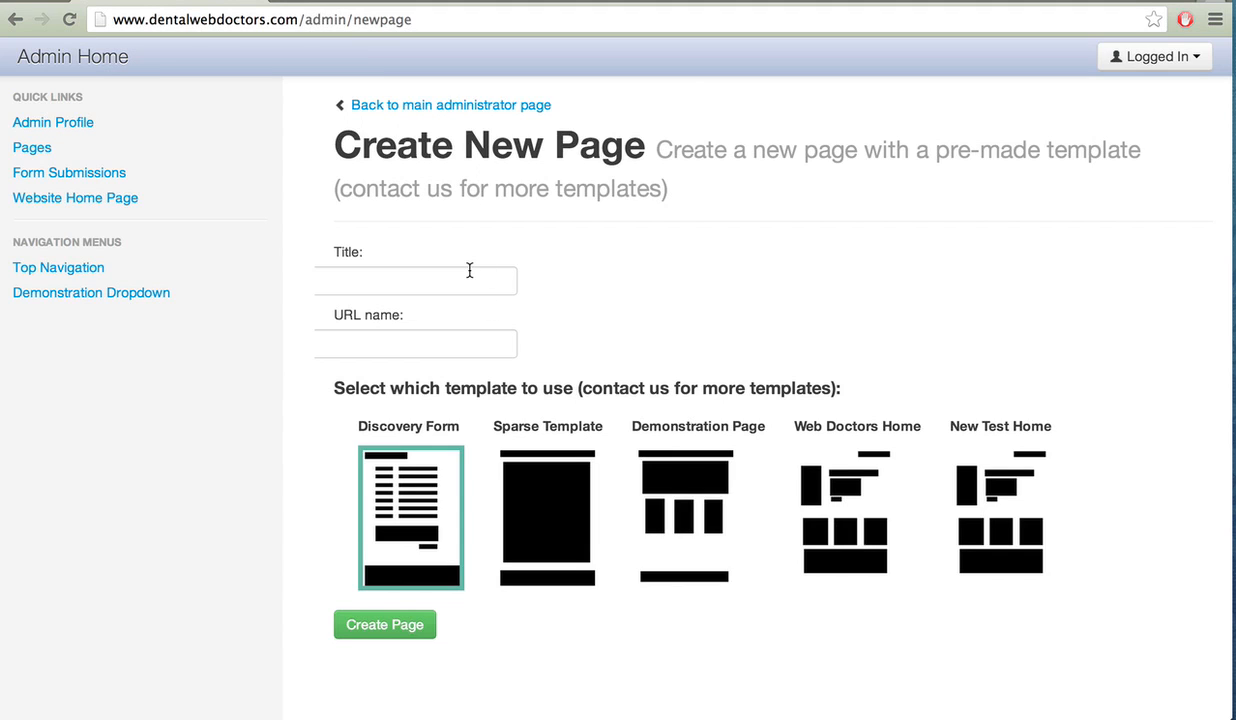
pyautogui.click(69, 19)
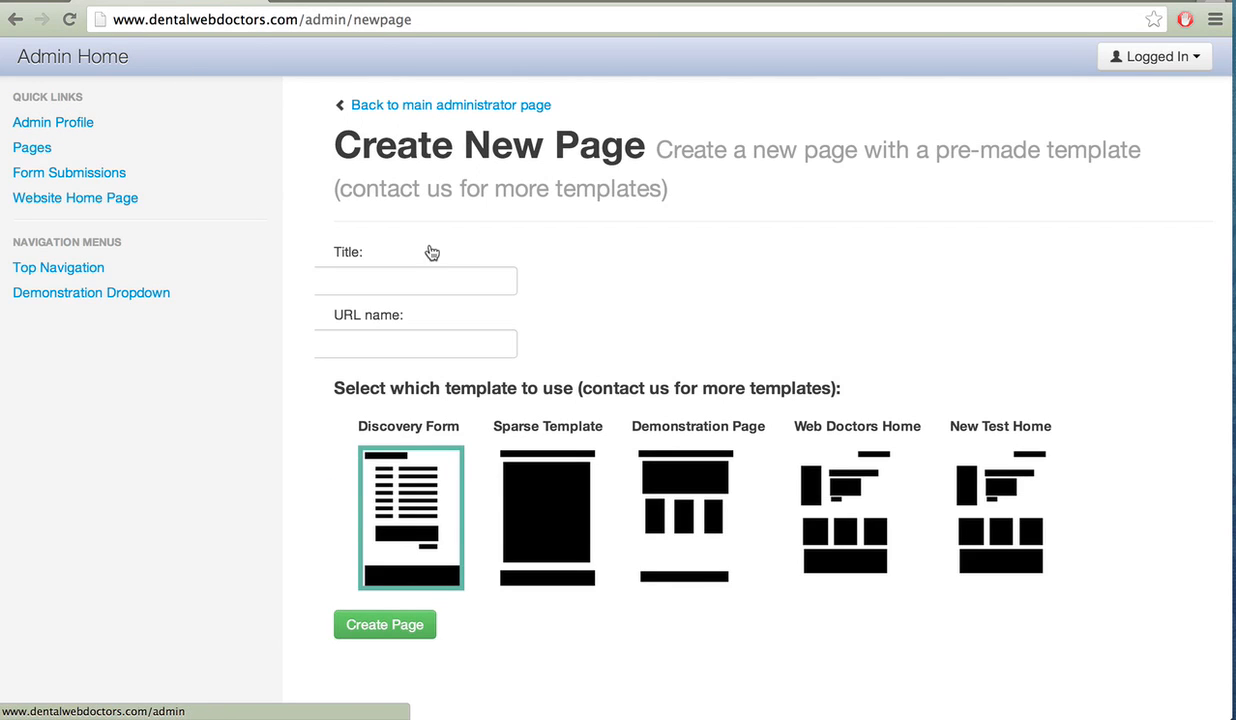
pyautogui.click(468, 288)
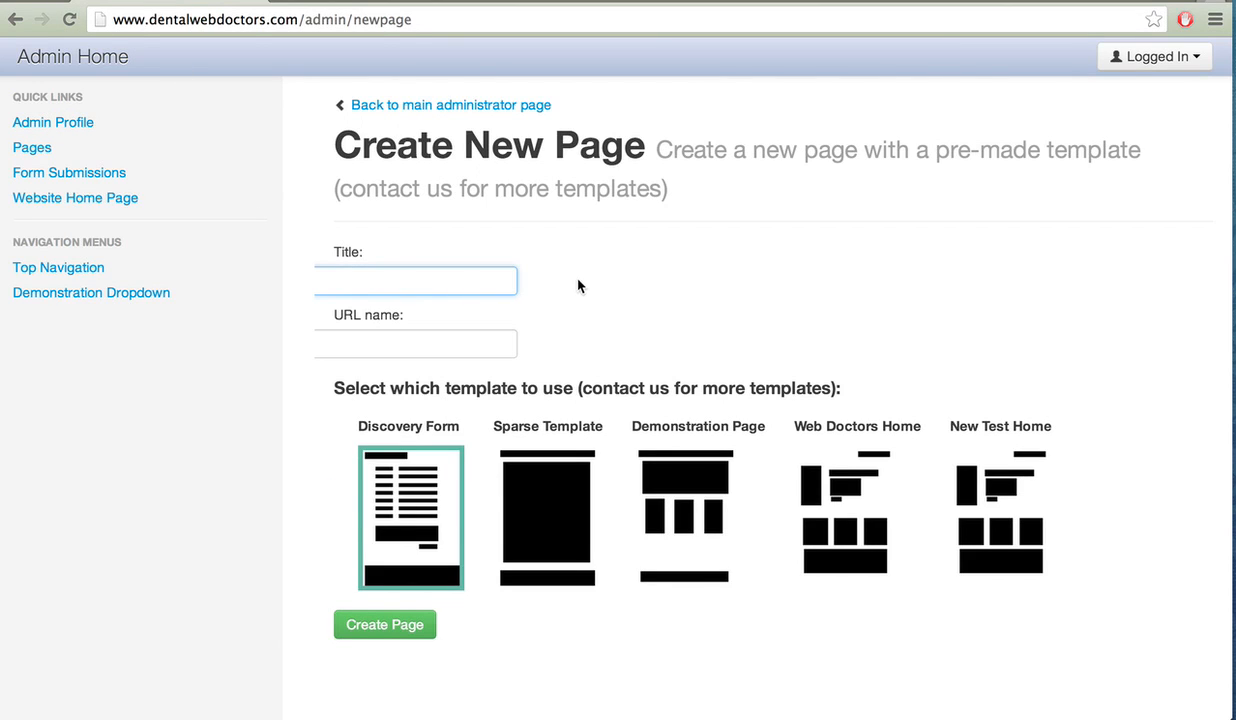
pyautogui.click(479, 338)
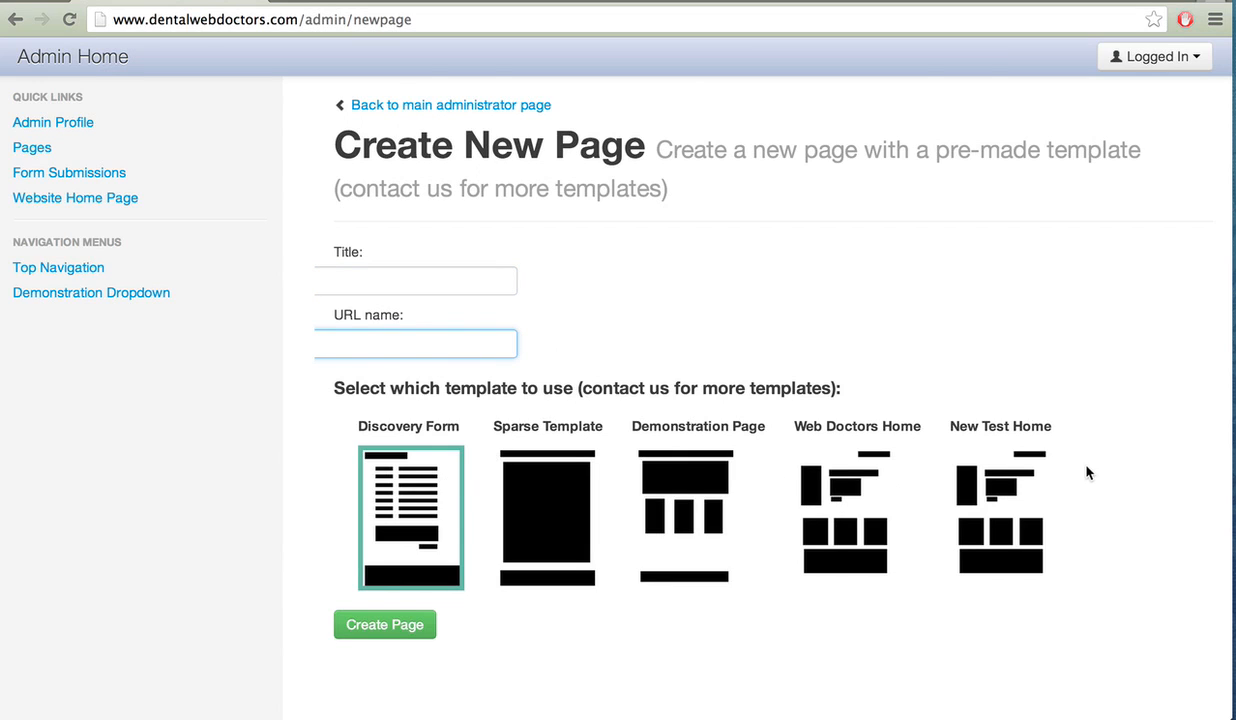
pyautogui.click(472, 274)
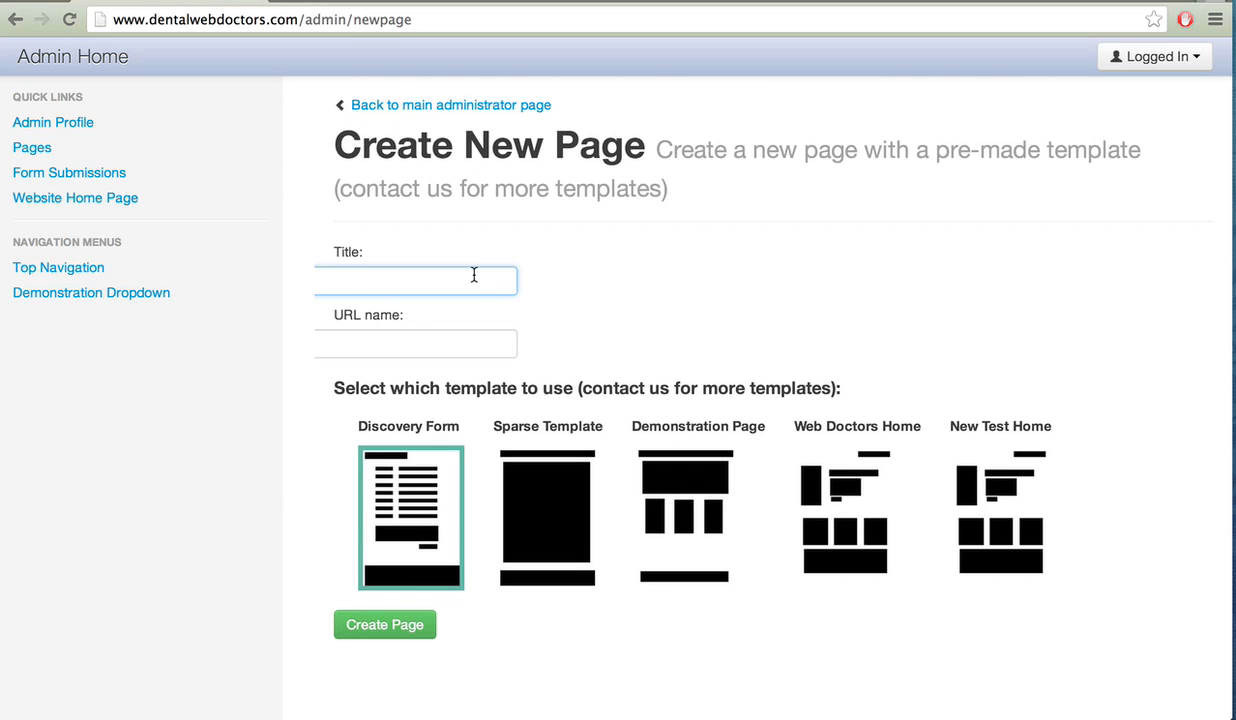
pyautogui.write('Tooth Whitening')
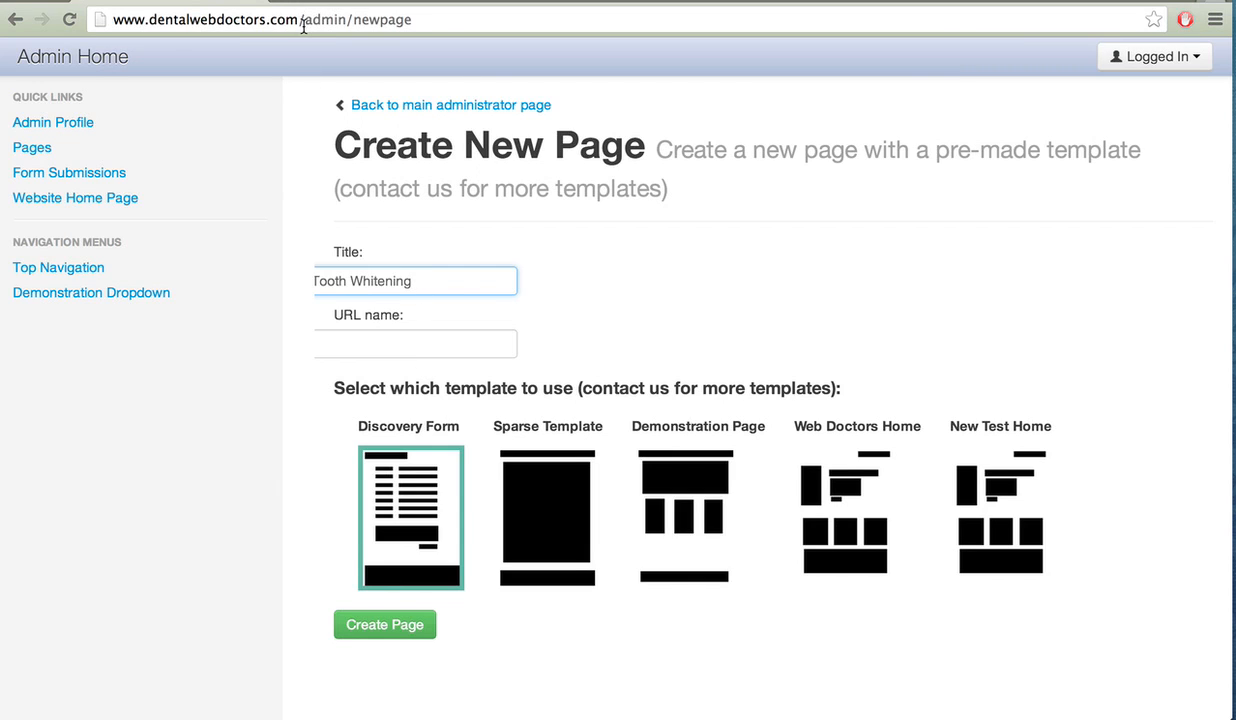
# Give the new page the URL name "tooth-whitening" and create it with the Demonstration Page template.
pyautogui.moveTo(303, 20); pyautogui.dragTo(412, 20)
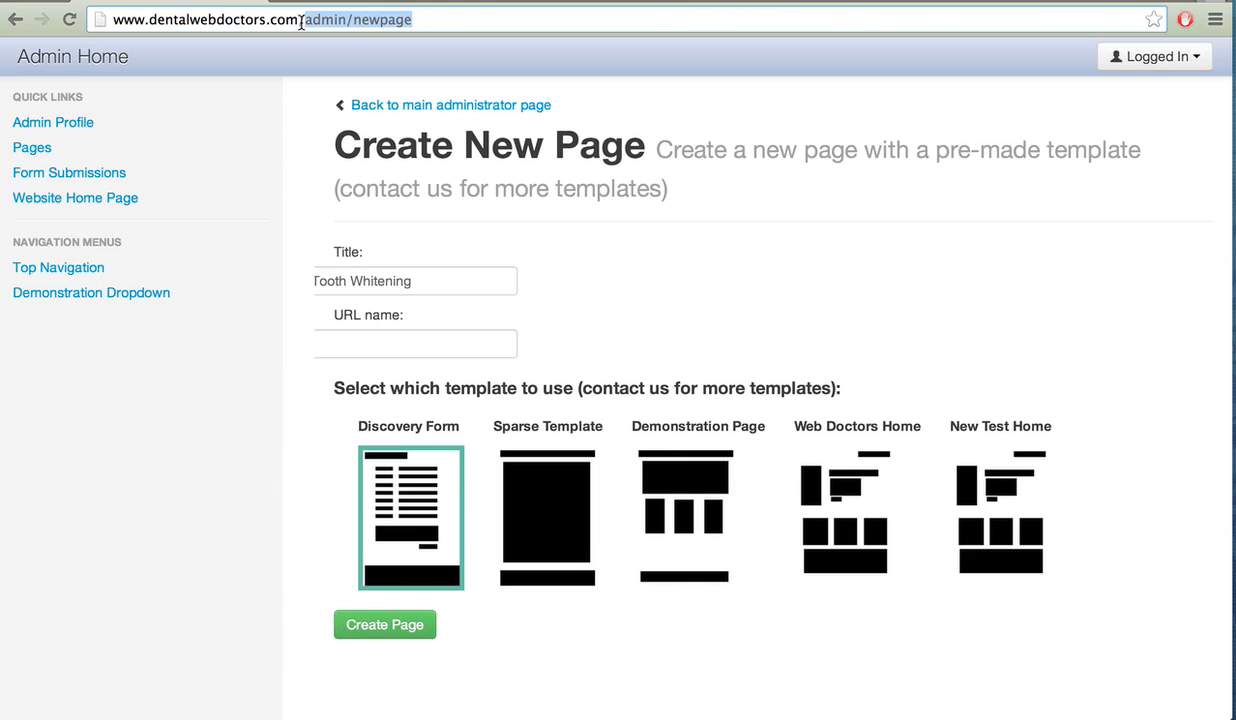
pyautogui.click(396, 333)
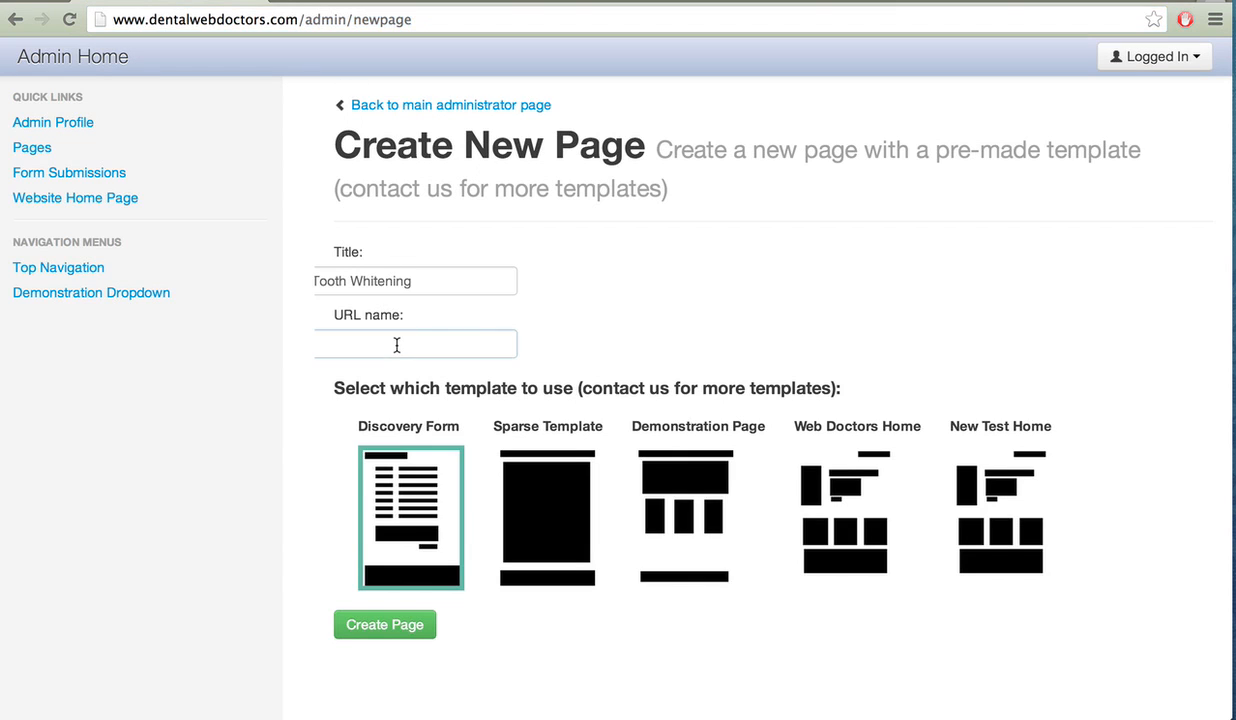
pyautogui.write('tooth-whitening')
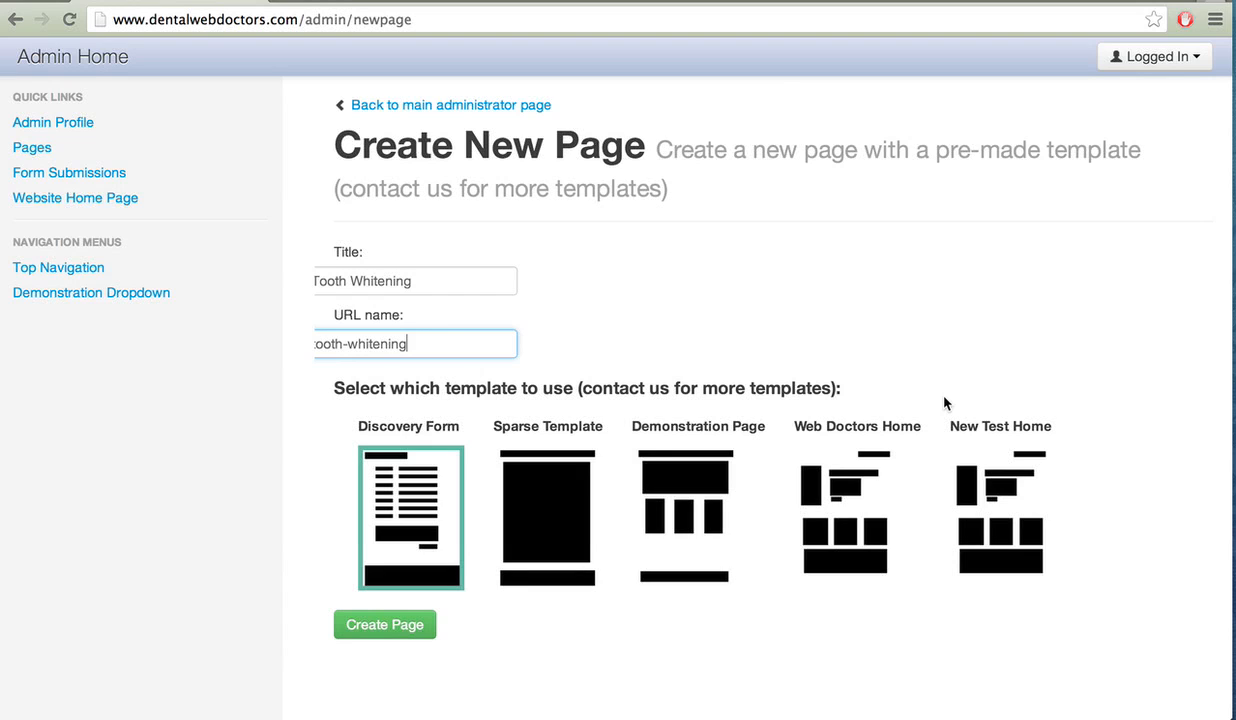
pyautogui.click(671, 487)
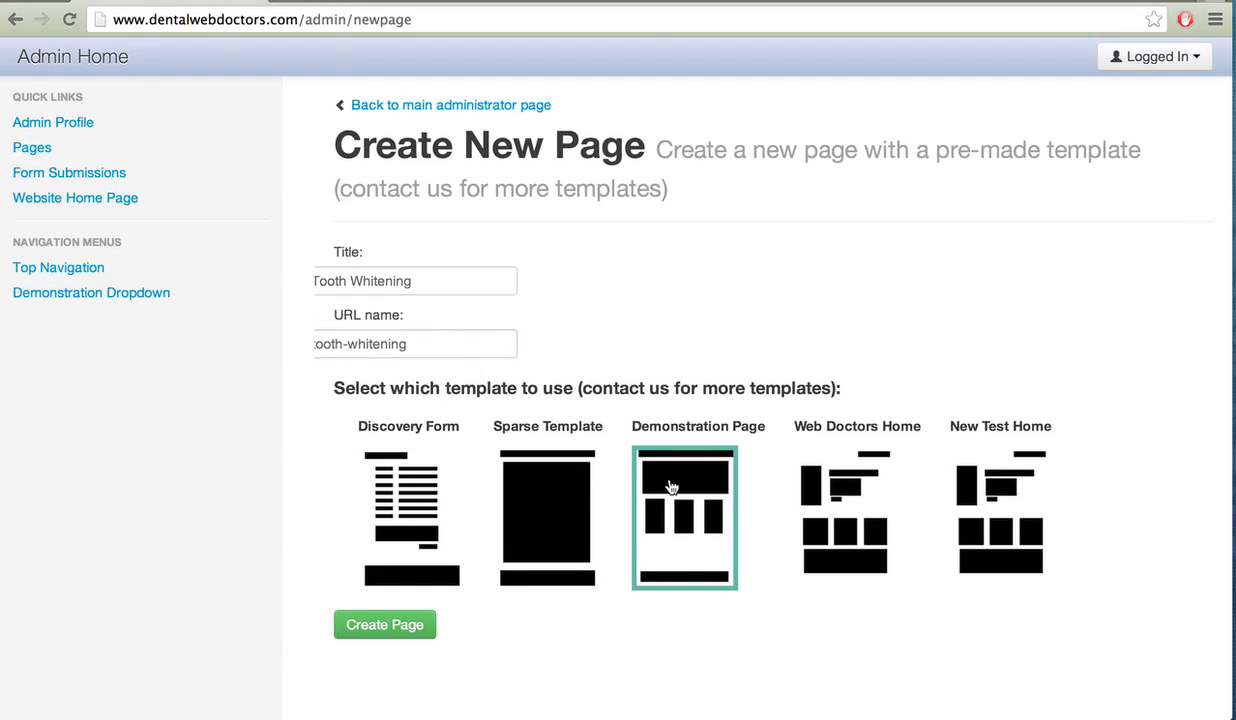
pyautogui.click(378, 632)
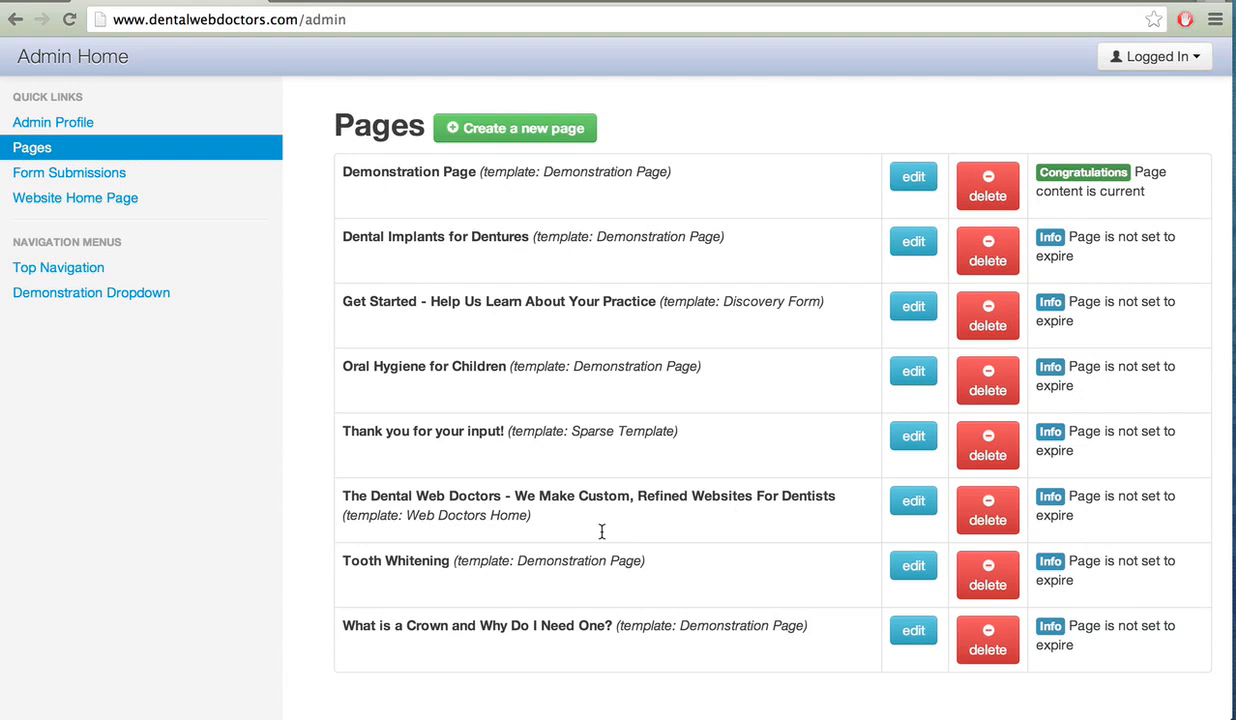
# Find the Tooth Whitening page in the page list and open it for editing.
pyautogui.moveTo(343, 566); pyautogui.dragTo(670, 563)
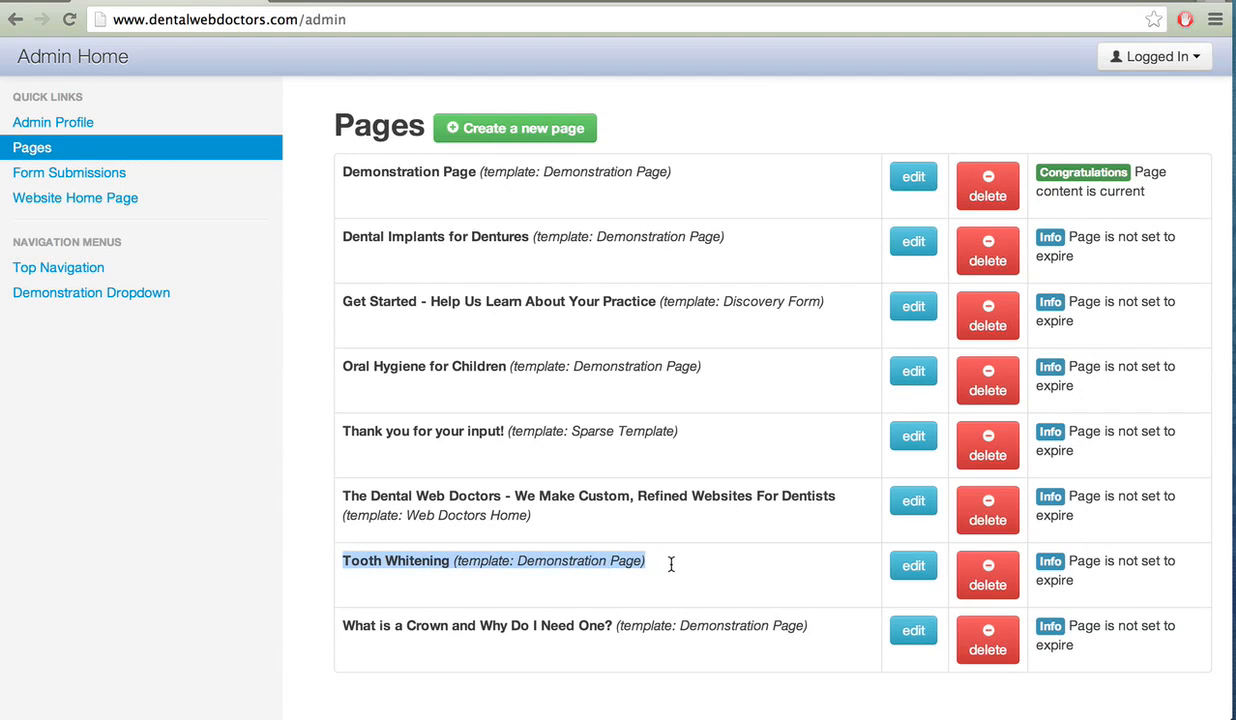
pyautogui.click(670, 563)
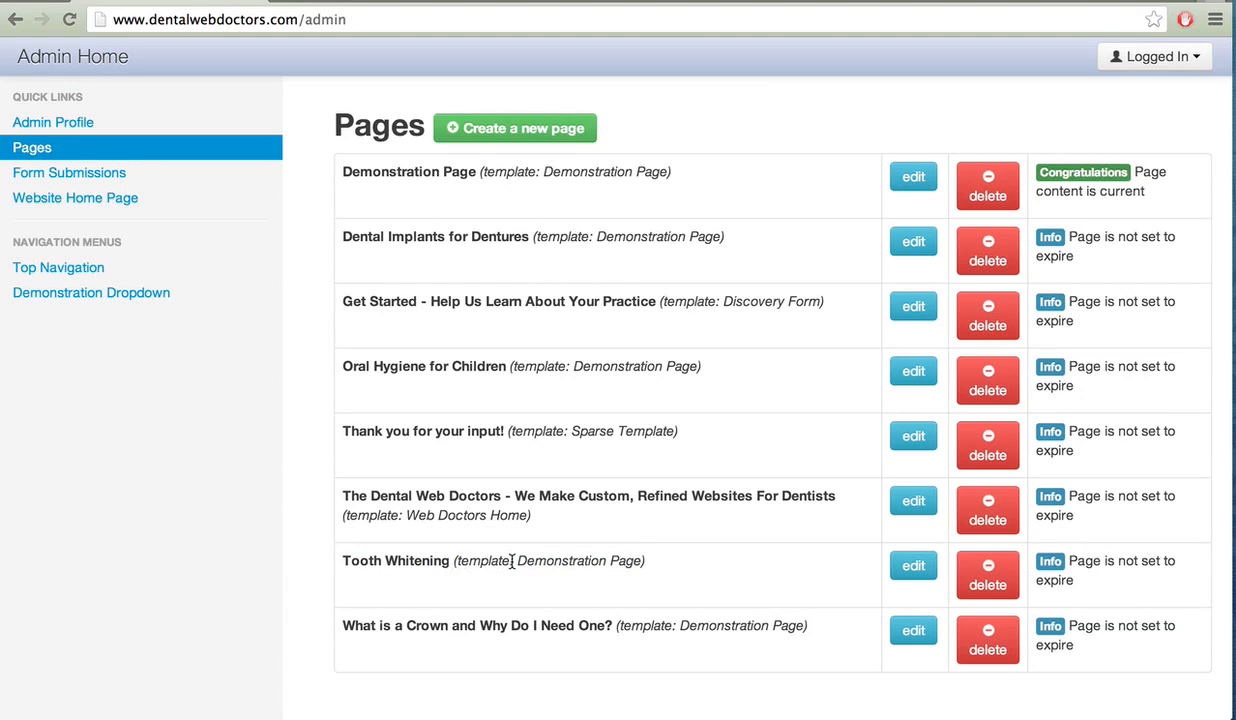
pyautogui.moveTo(508, 562); pyautogui.dragTo(652, 562)
pyautogui.click(655, 563)
pyautogui.click(913, 566)
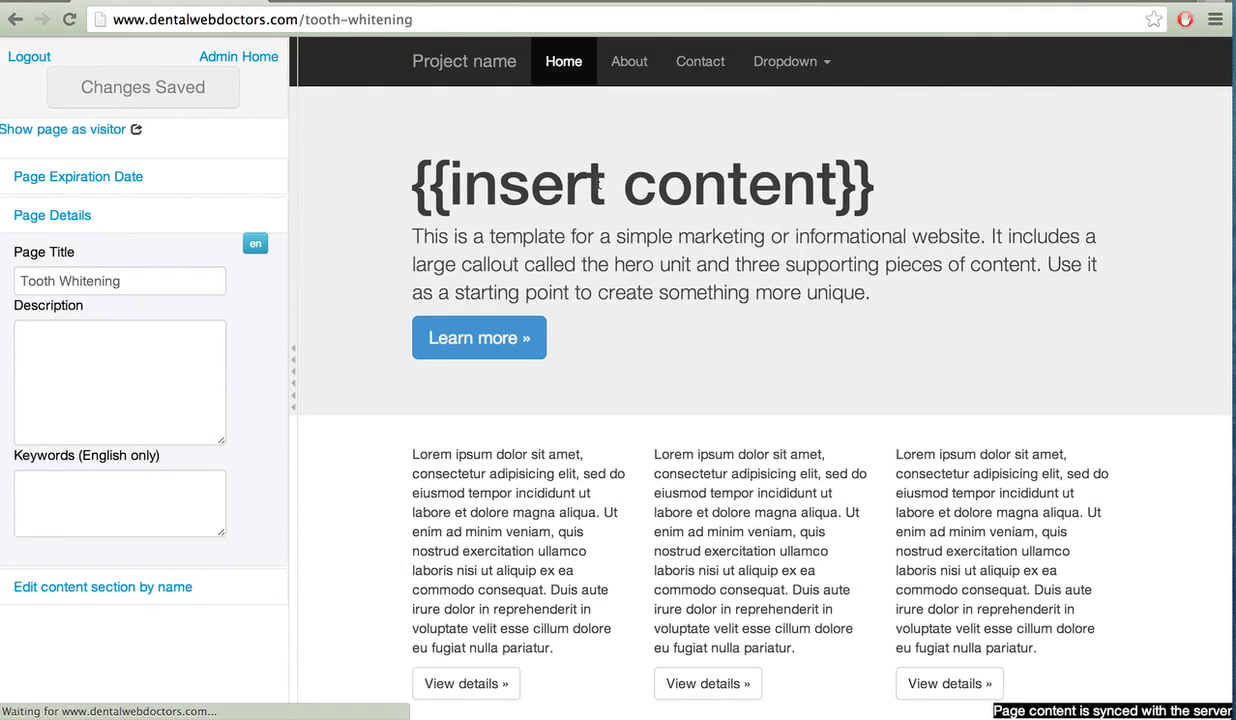
# Replace the main heading placeholder of the Tooth Whitening page with "Tooth Whitening" and save the page.
pyautogui.click(424, 162)
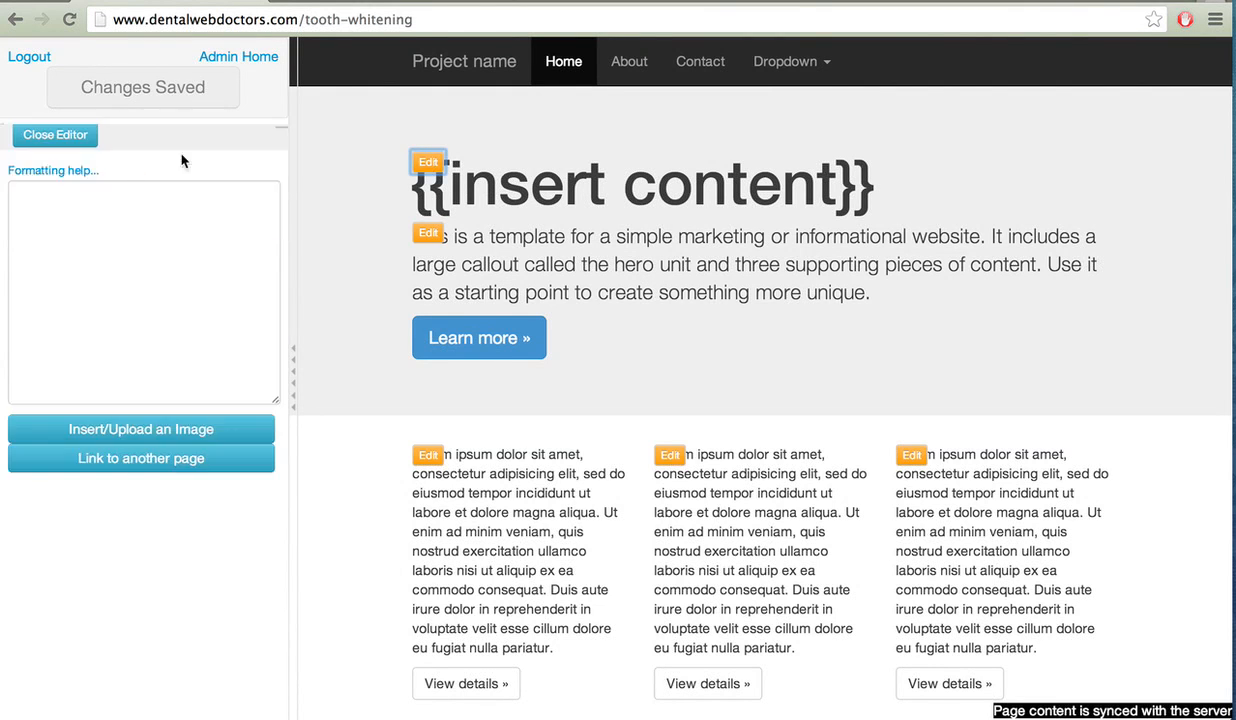
pyautogui.moveTo(149, 173); pyautogui.dragTo(1, 172)
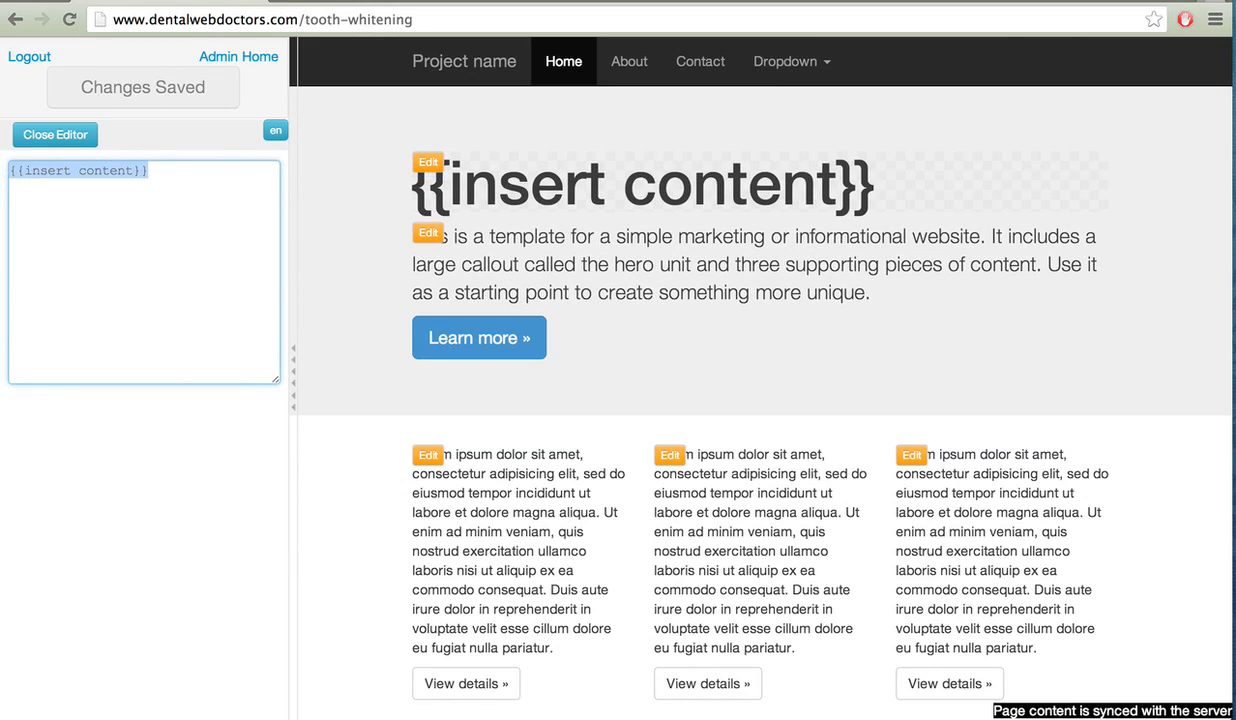
pyautogui.write('Tooth Whien')
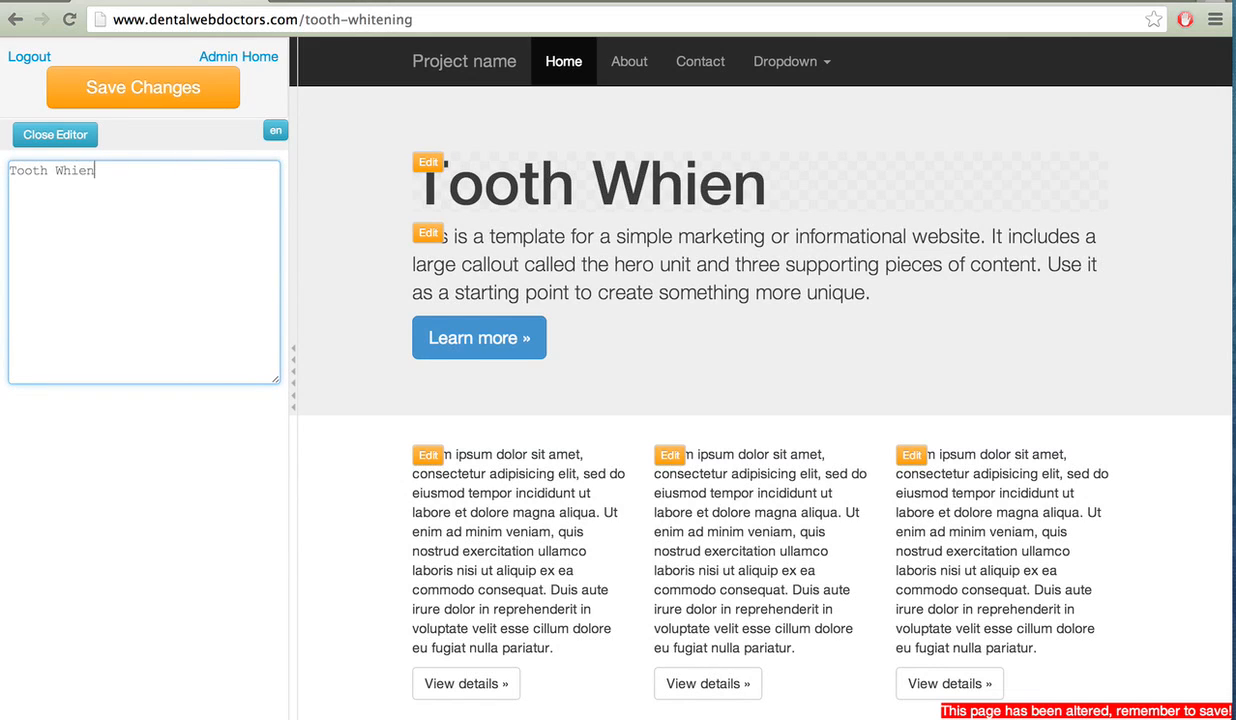
pyautogui.press('BackSpace')
pyautogui.press('BackSpace')
pyautogui.write('tening')
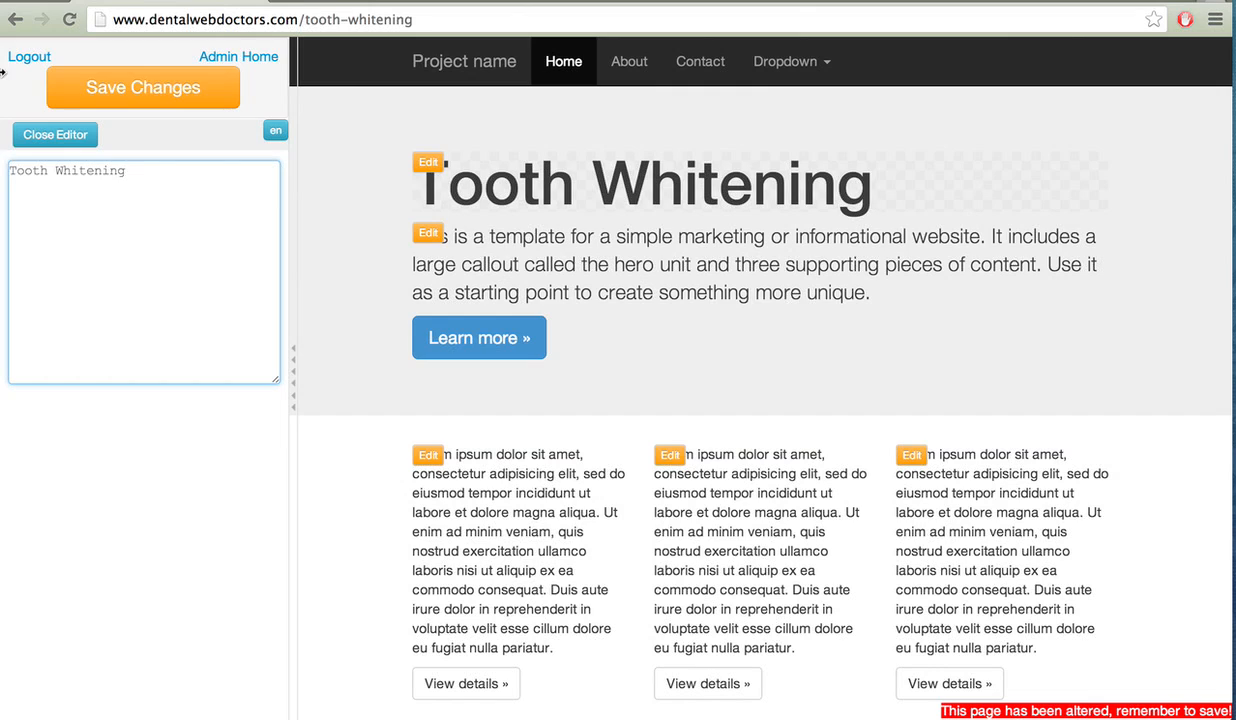
pyautogui.click(87, 90)
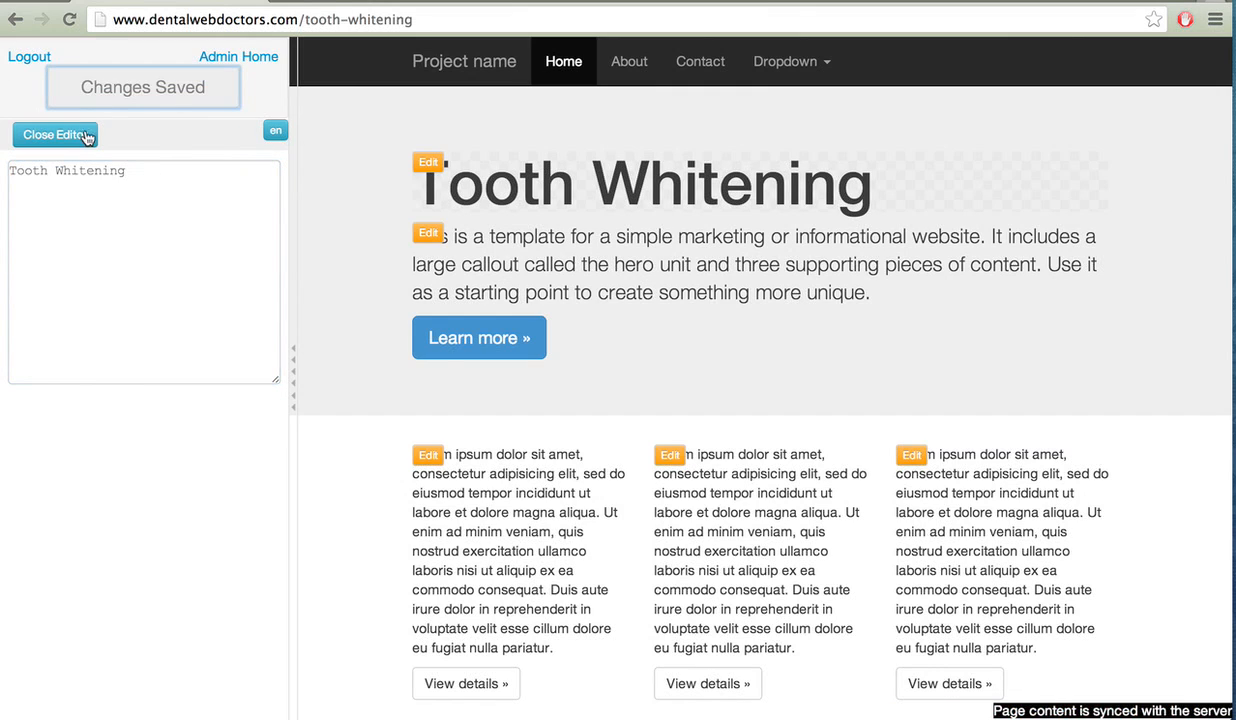
pyautogui.click(86, 137)
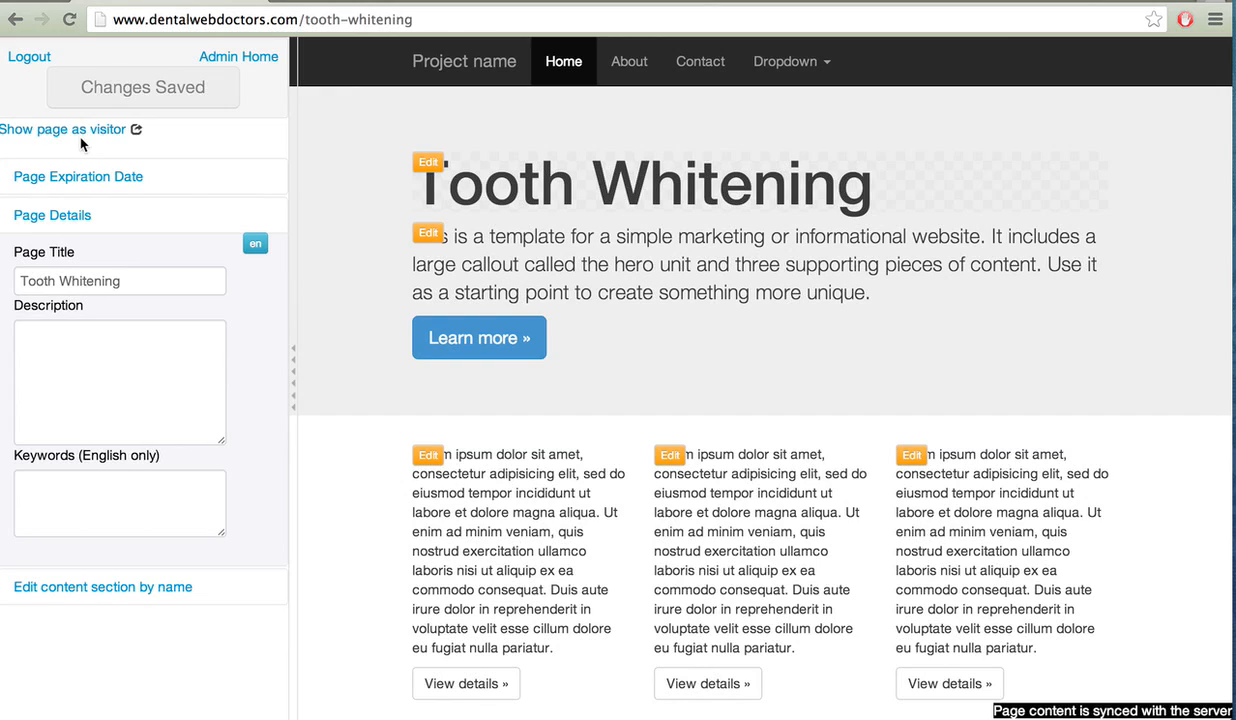
# Check the Dropdown menu entries on the Tooth Whitening page and go to the demonstration page at /demo.
pyautogui.click(760, 62)
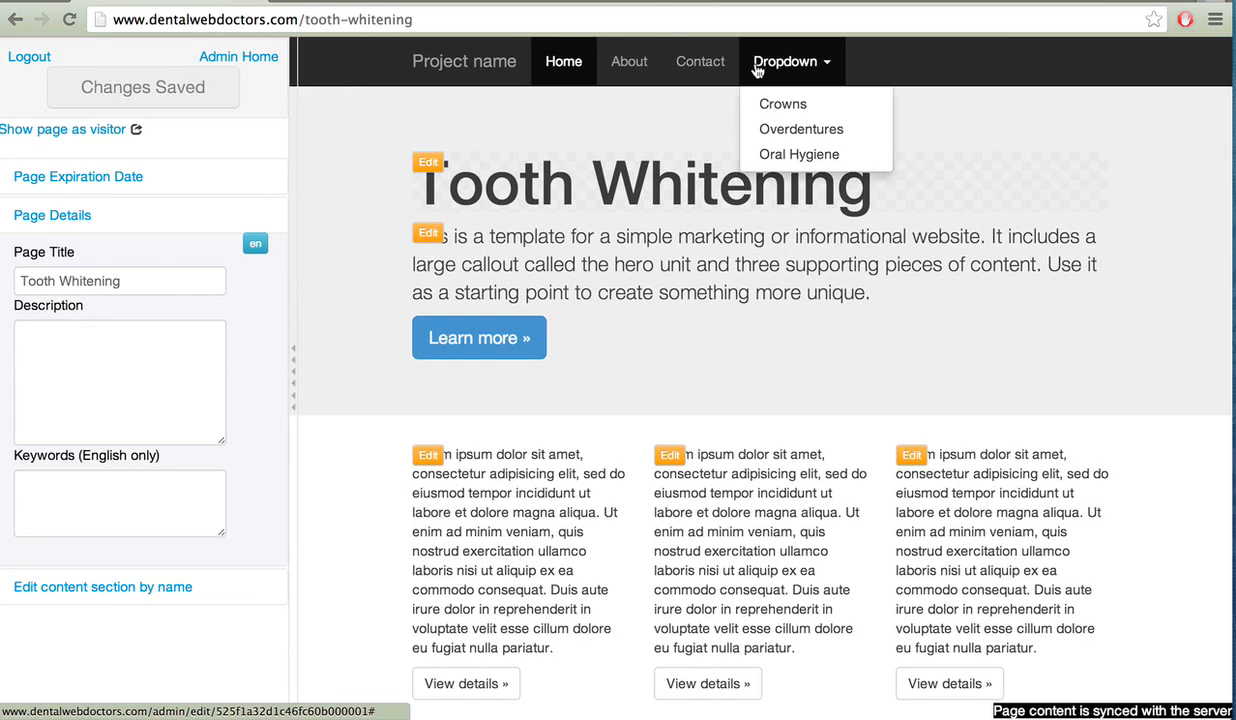
pyautogui.click(758, 65)
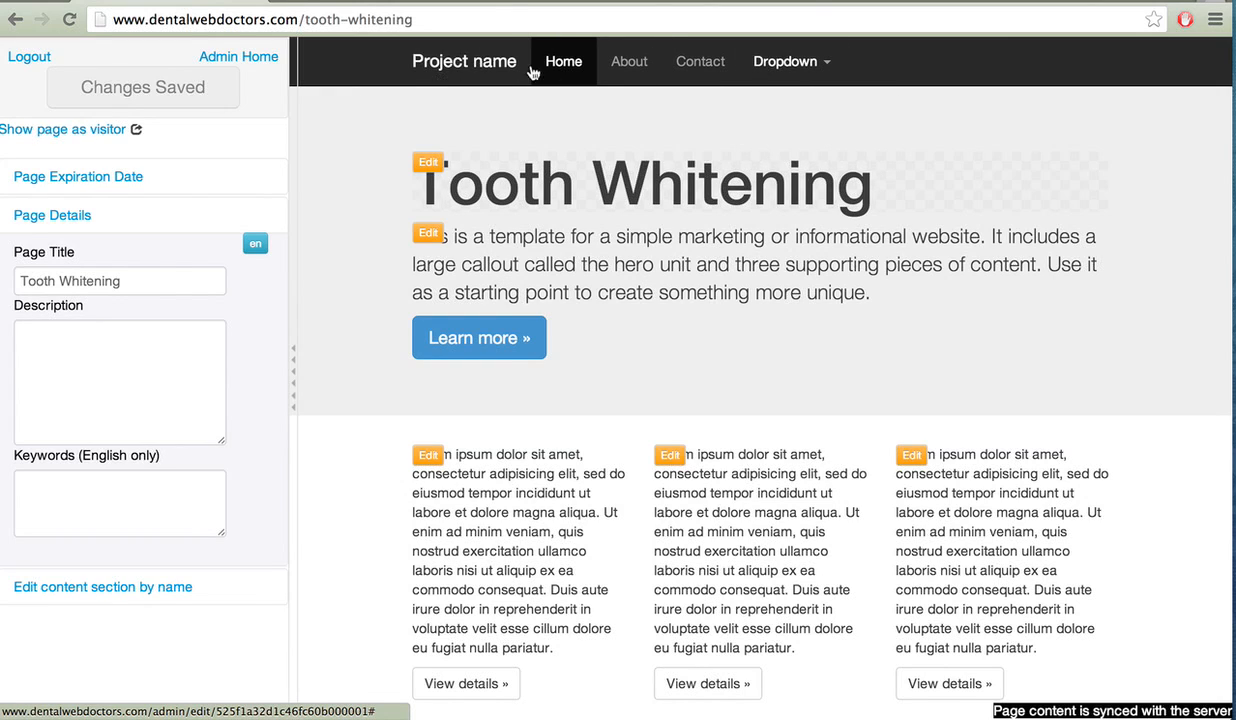
pyautogui.moveTo(300, 20); pyautogui.dragTo(466, 22)
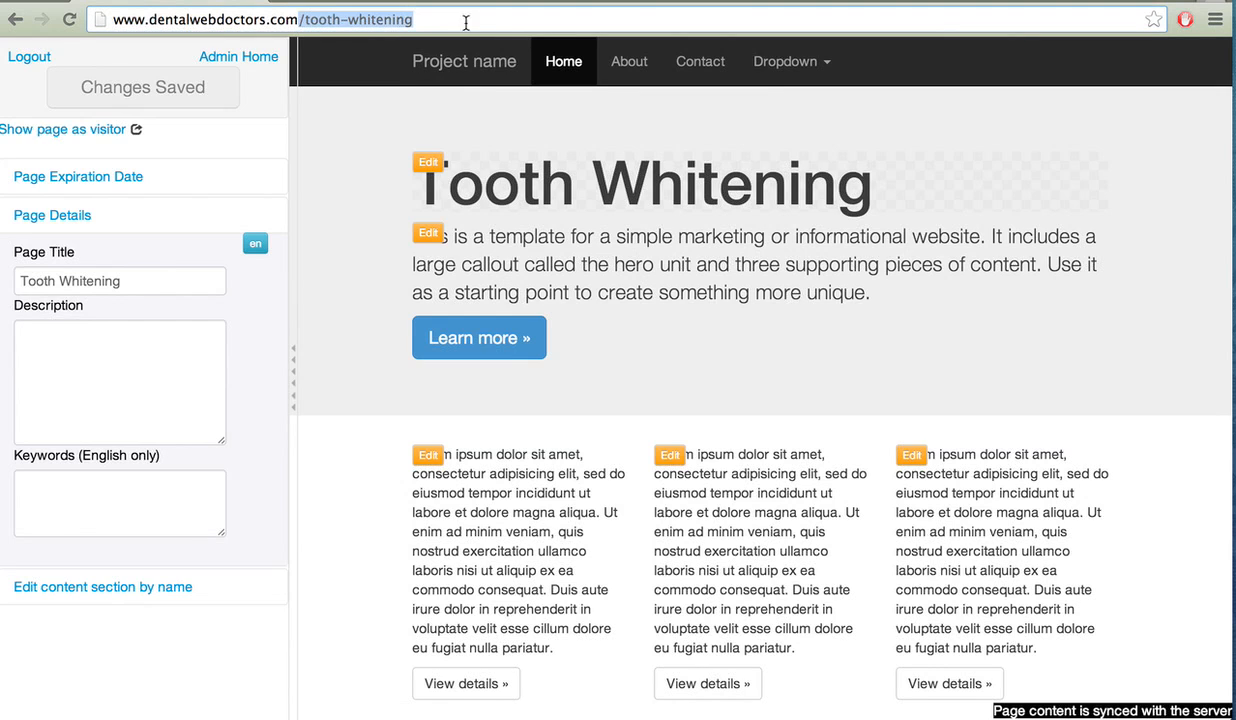
pyautogui.write('/demo')
pyautogui.press('Return')
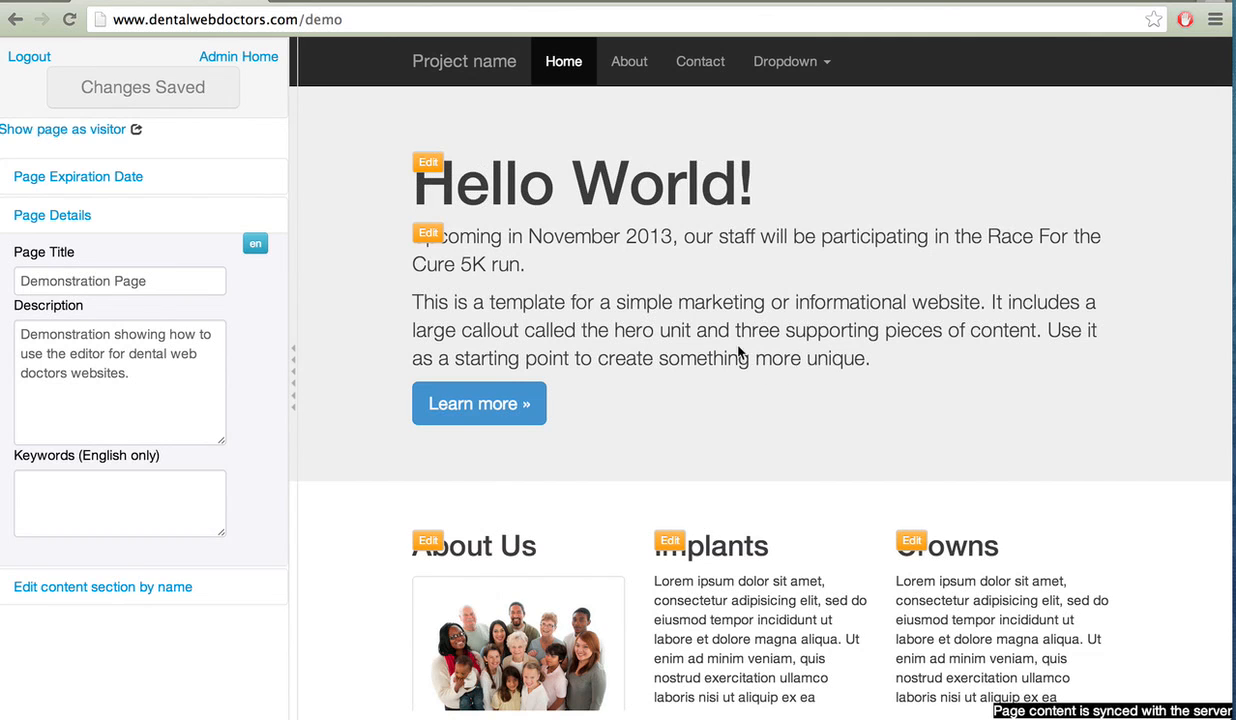
# Open the demonstration page's Crowns section for editing and change its heading to "Tooth Whitening".
pyautogui.scroll(-4, 949, 400)
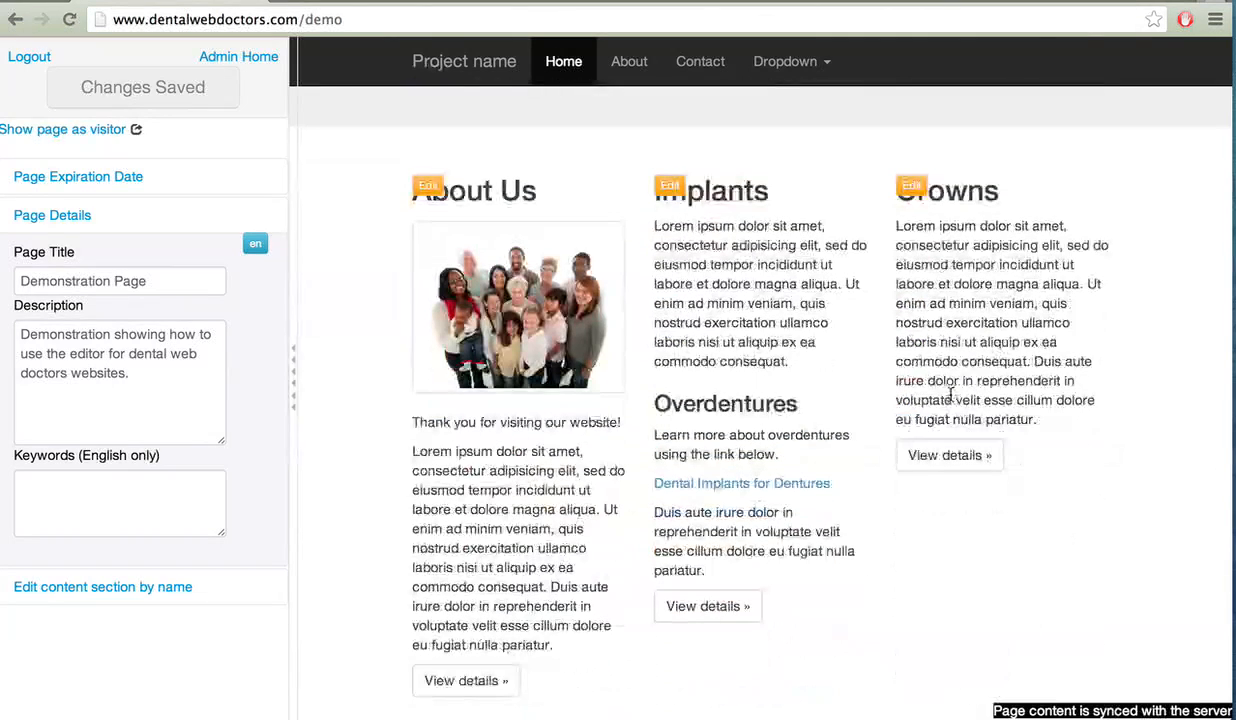
pyautogui.scroll(1, 996, 317)
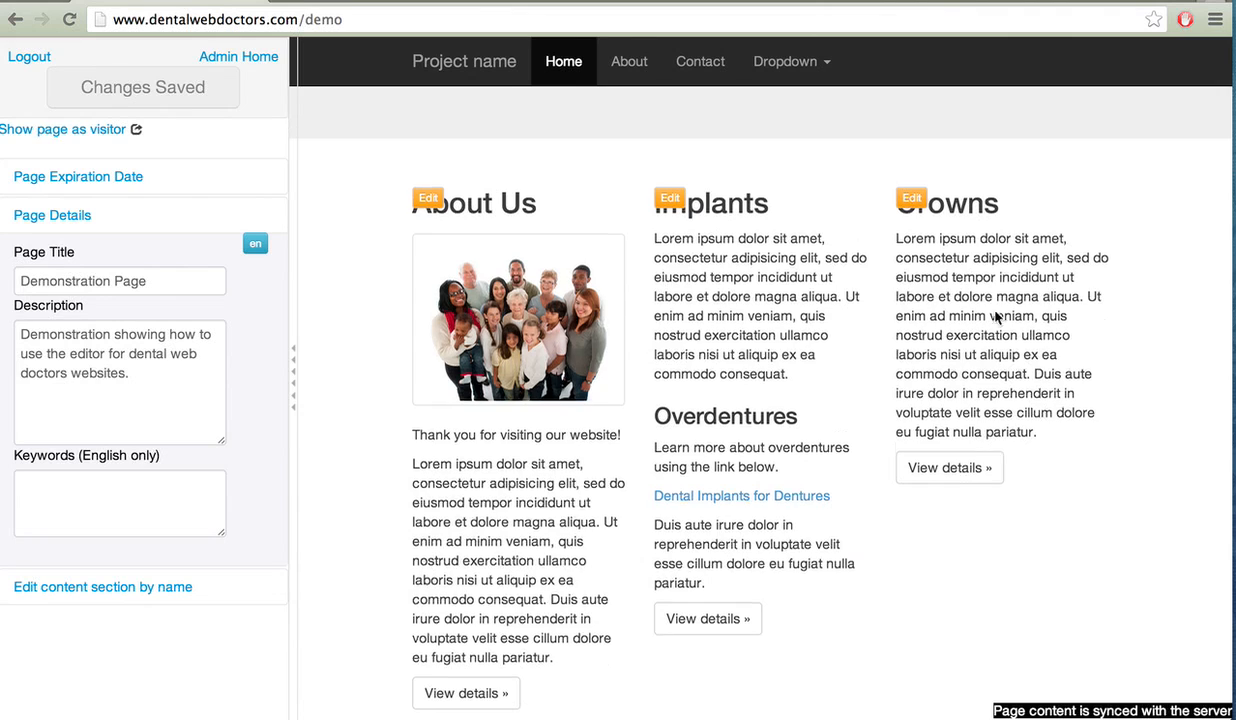
pyautogui.scroll(3, 996, 317)
pyautogui.scroll(-2, 946, 389)
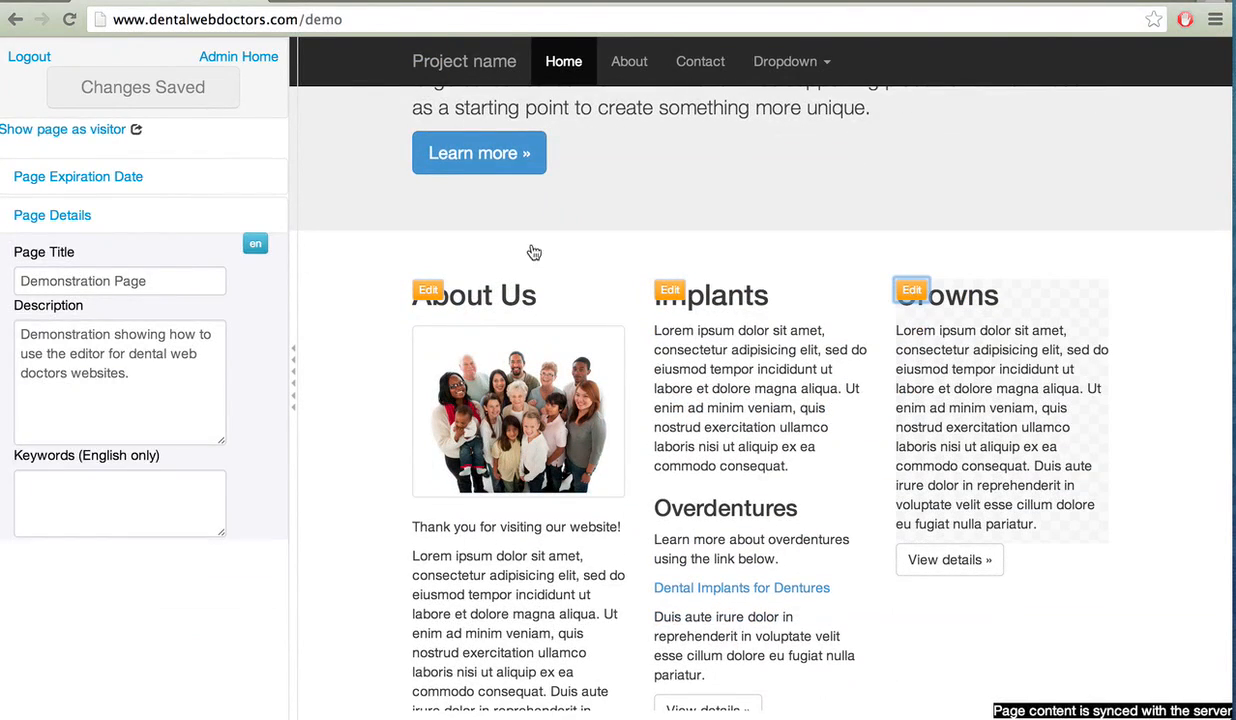
pyautogui.doubleClick(35, 191)
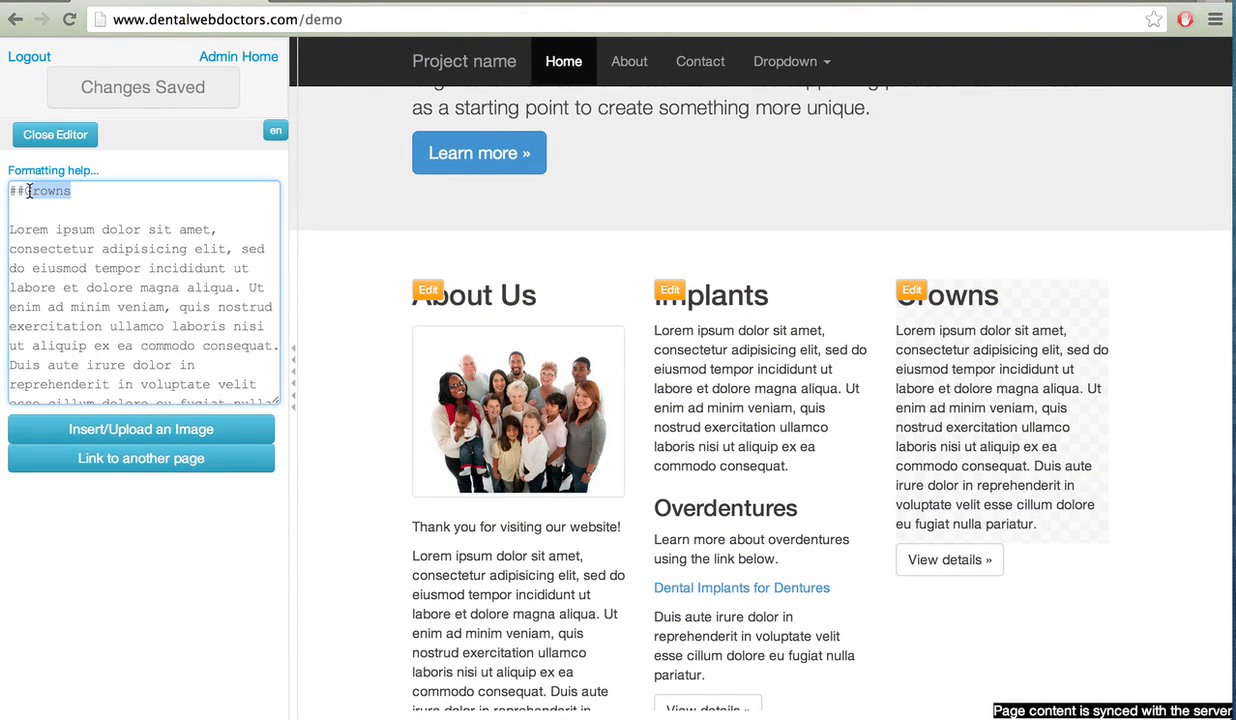
pyautogui.write('Tooth Whi')
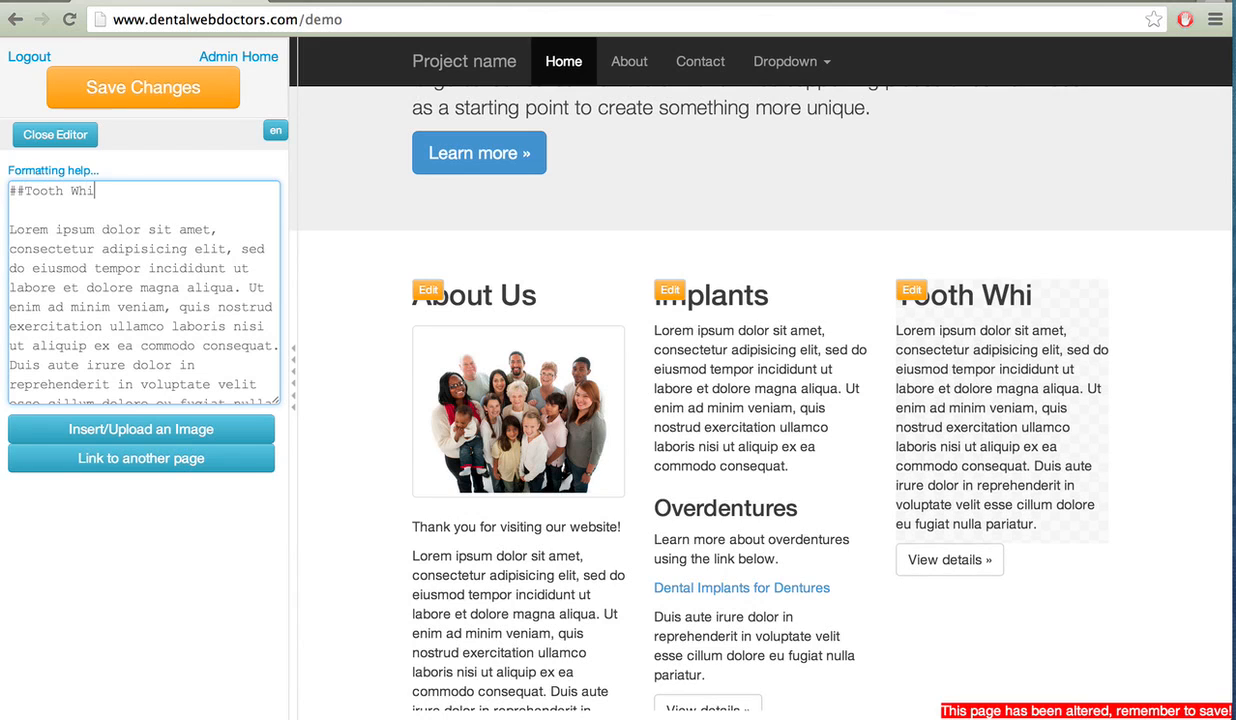
pyautogui.write('etening')
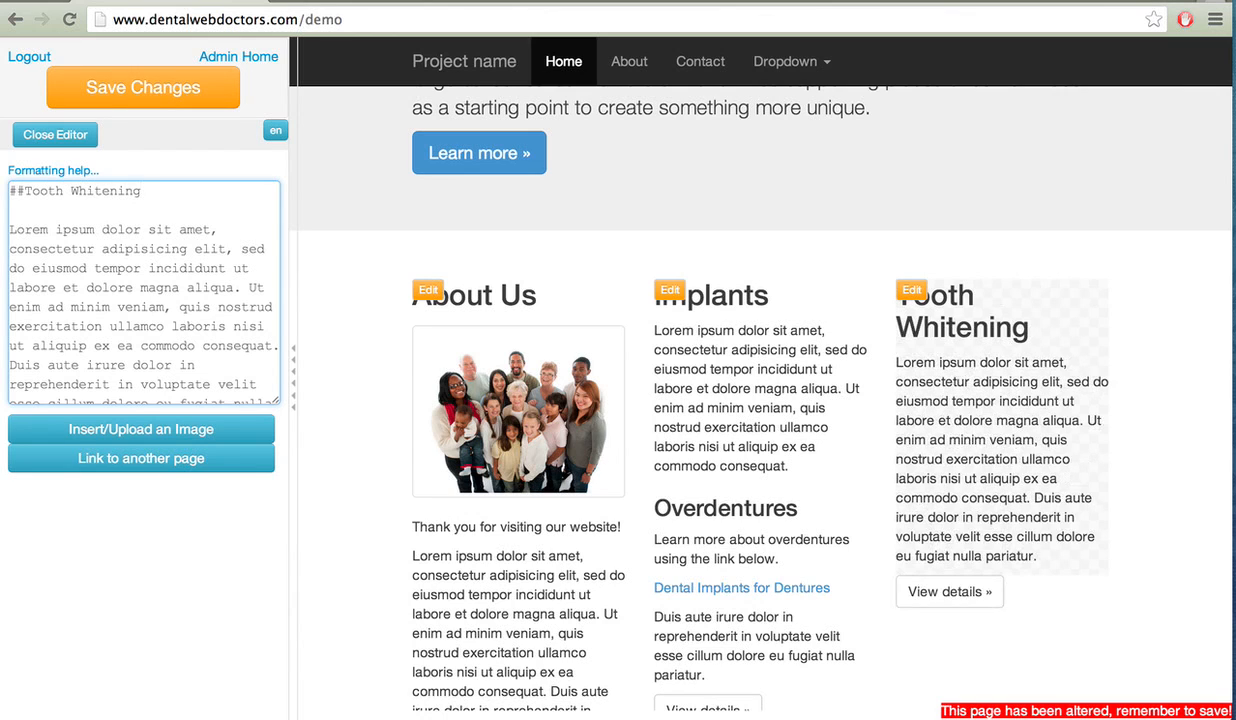
# Insert a link to the /tooth-whitening page directly before the "Lorem ipsum" paragraph of the section.
pyautogui.scroll(-1, 167, 222)
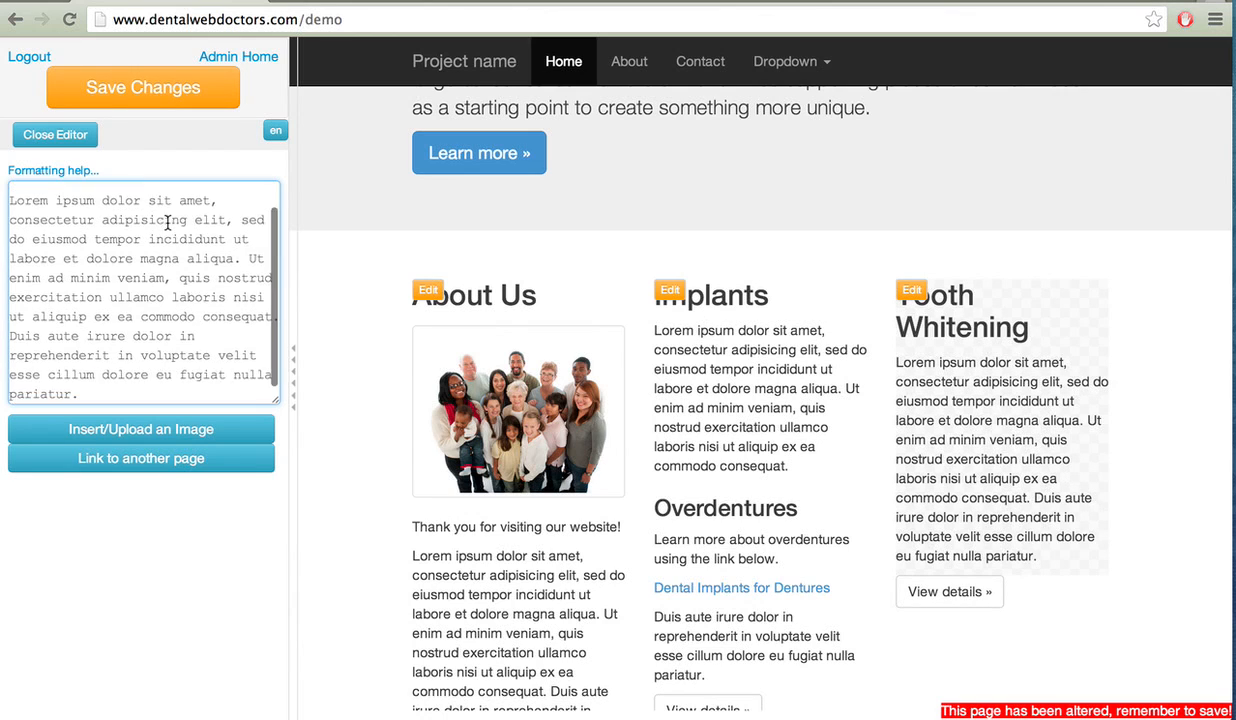
pyautogui.scroll(1, 167, 222)
pyautogui.click(12, 230)
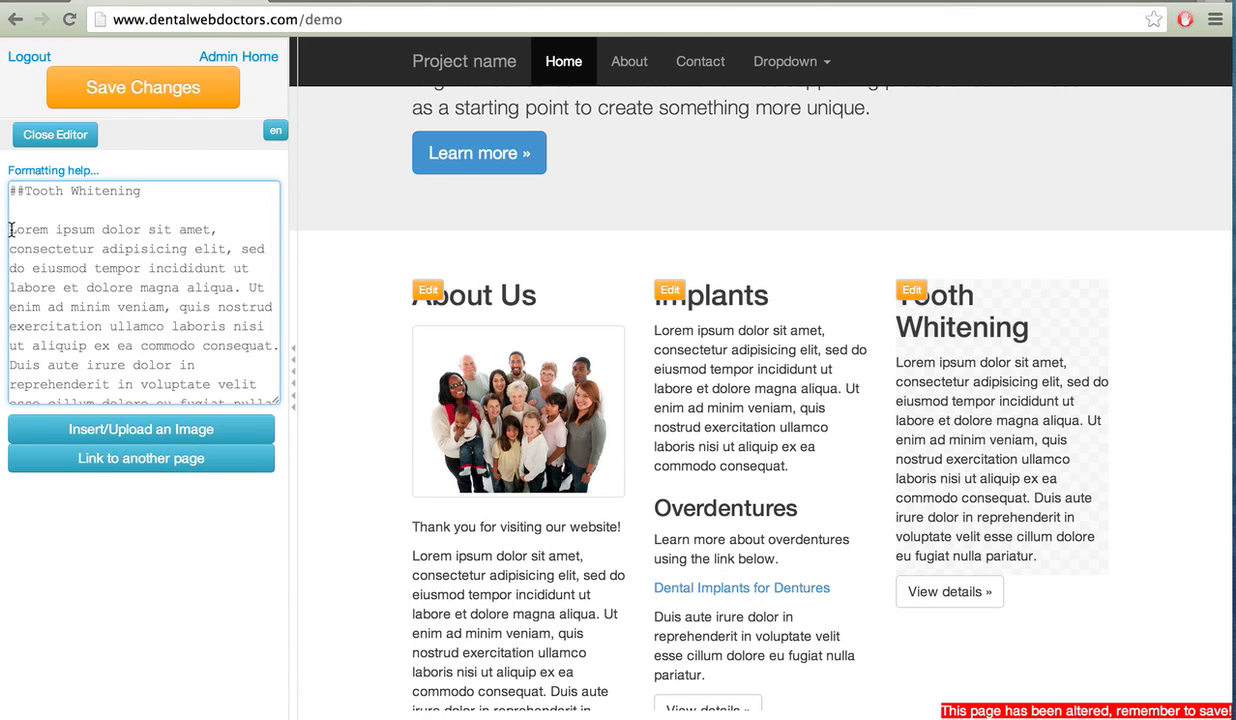
pyautogui.click(36, 463)
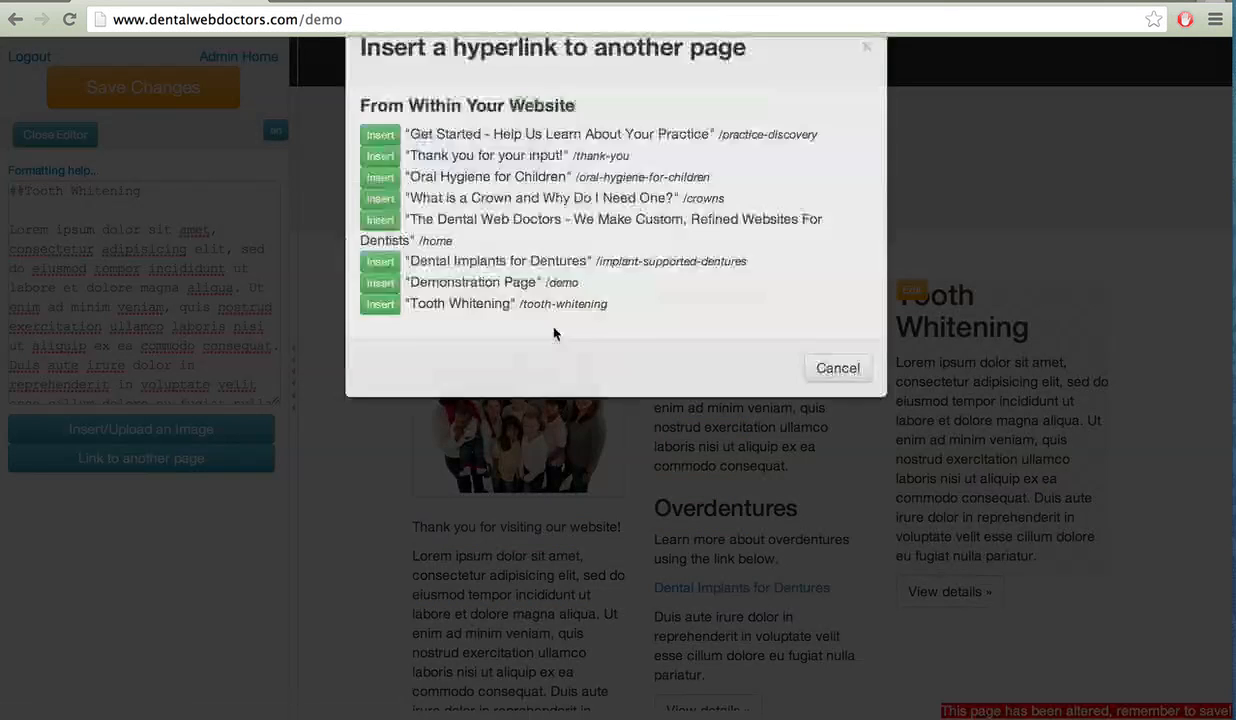
pyautogui.click(393, 390)
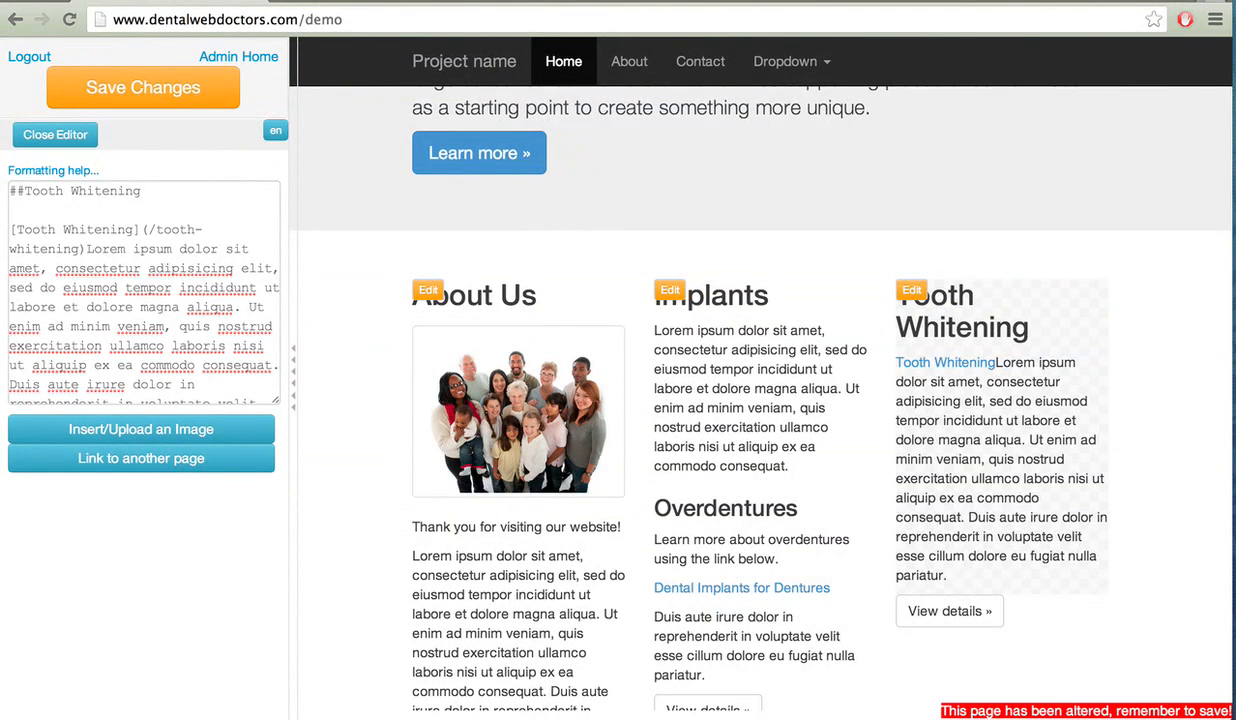
# Add a period and spacing between the Tooth Whitening link and the paragraph text, and save the page.
pyautogui.click(81, 239)
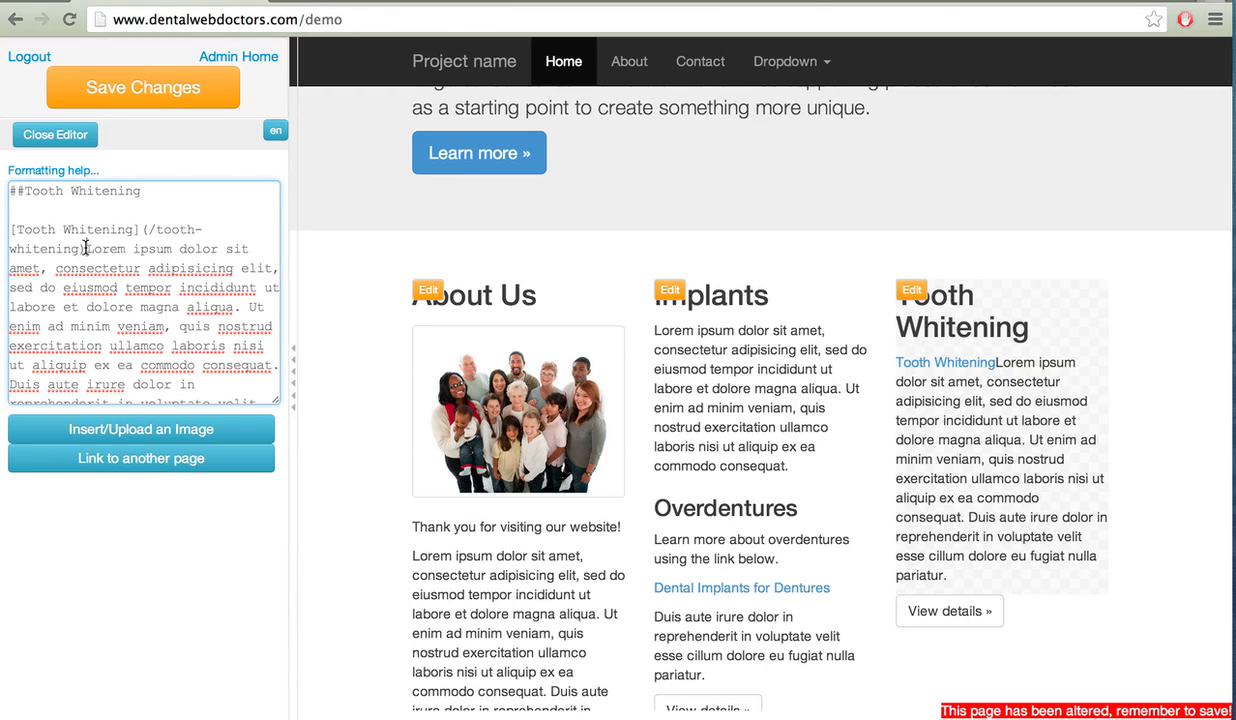
pyautogui.write('.')
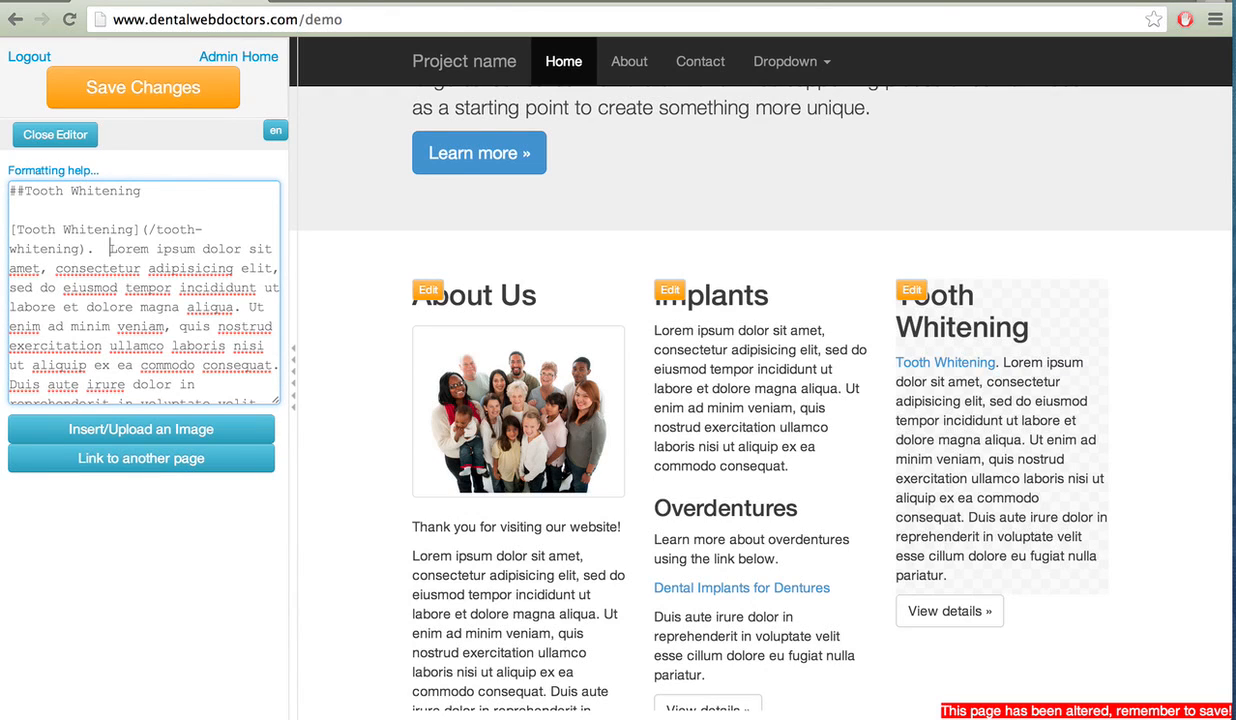
pyautogui.click(97, 96)
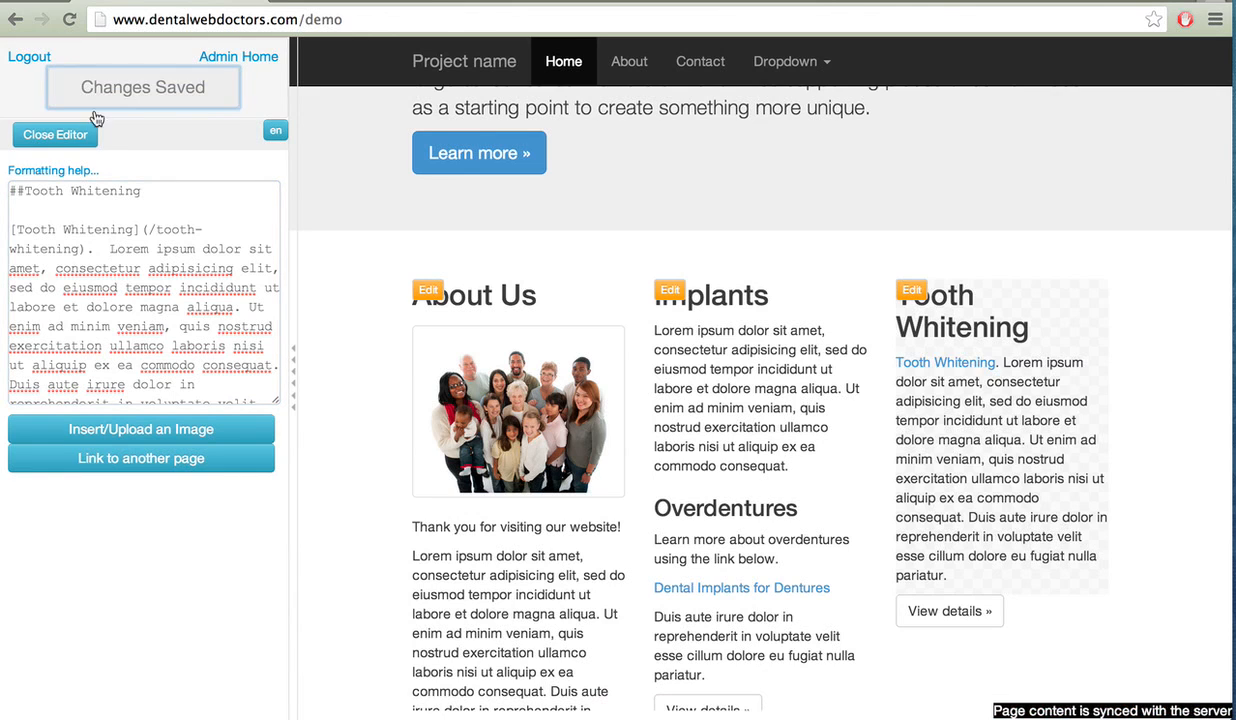
# Go to the website admin and add the Tooth Whitening page to the Demonstration Dropdown navigation menu.
pyautogui.click(220, 60)
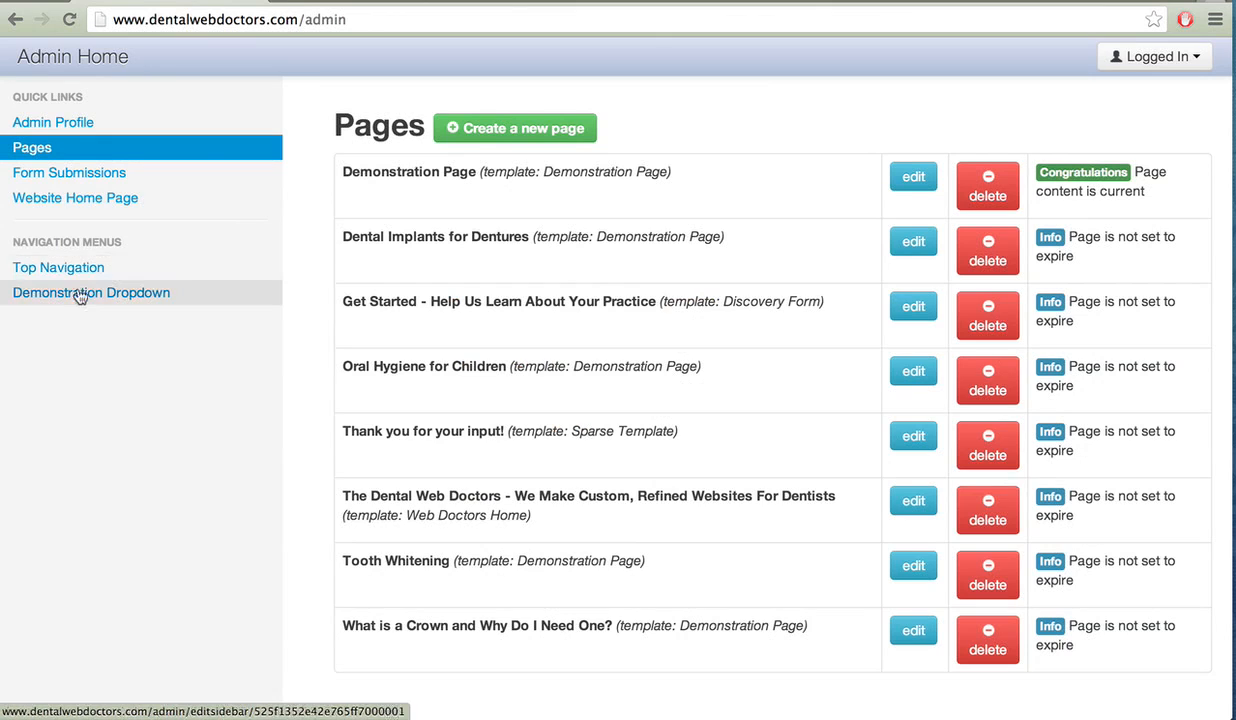
pyautogui.click(84, 298)
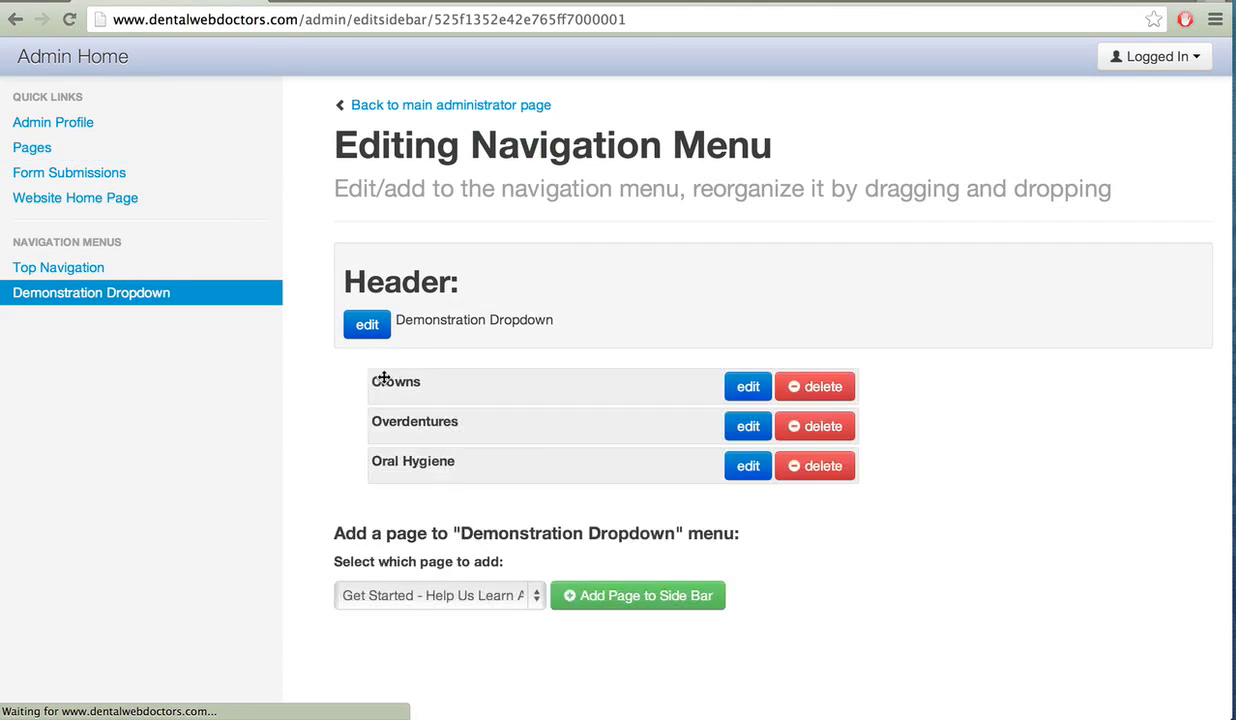
pyautogui.click(528, 595)
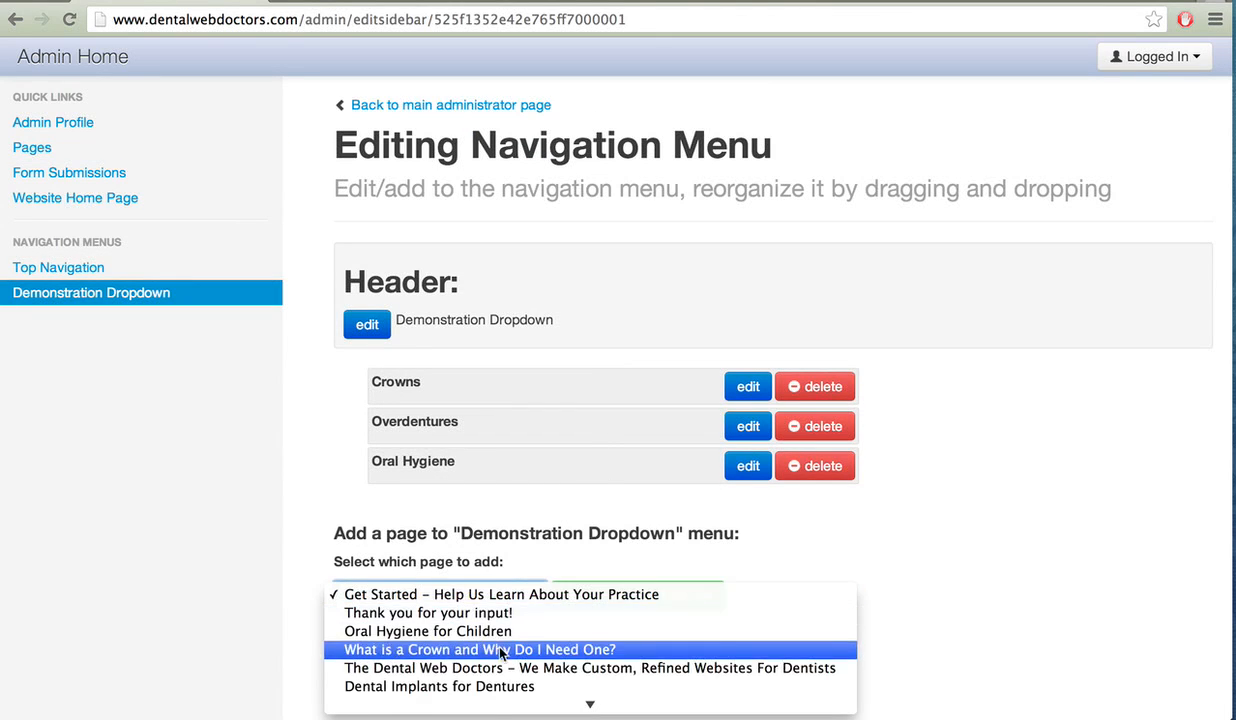
pyautogui.click(489, 701)
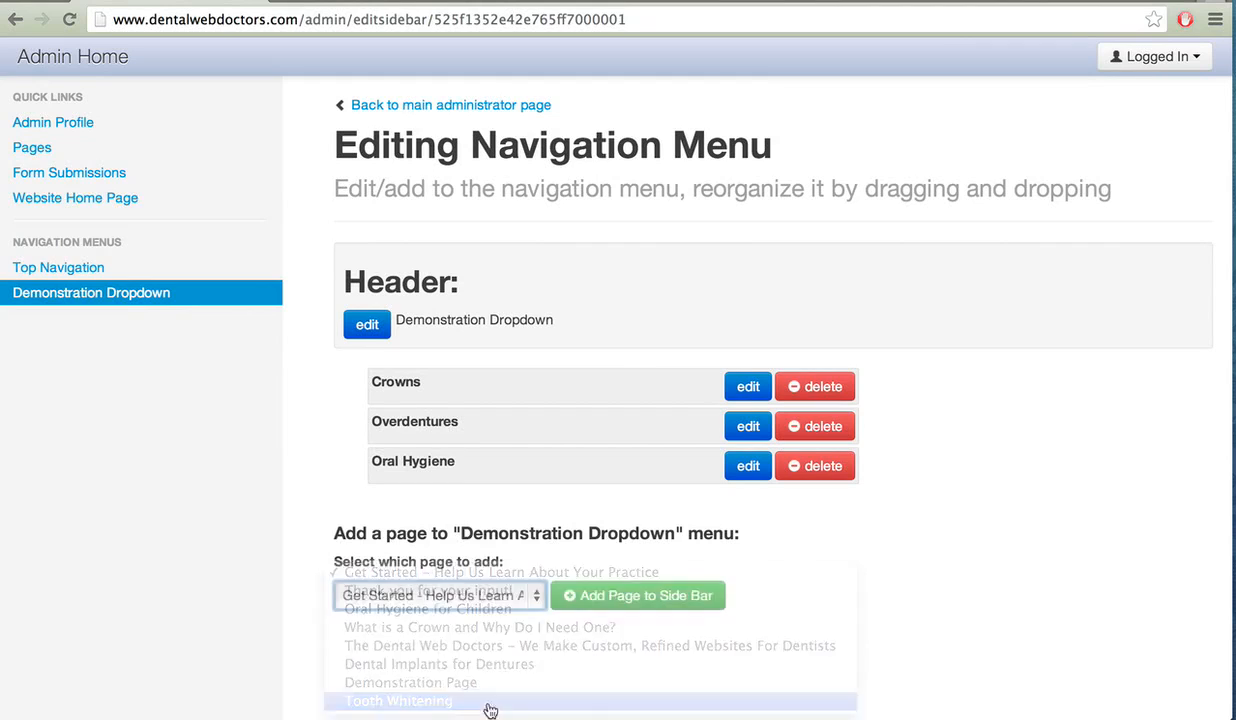
pyautogui.click(622, 594)
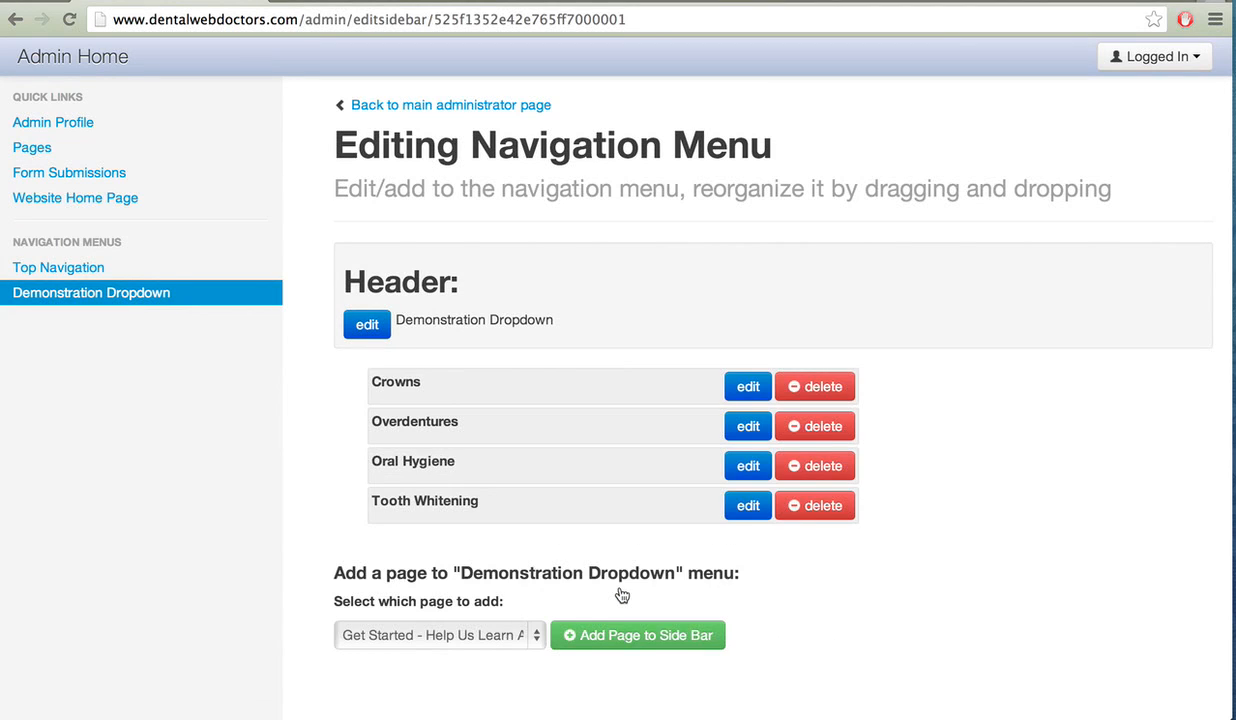